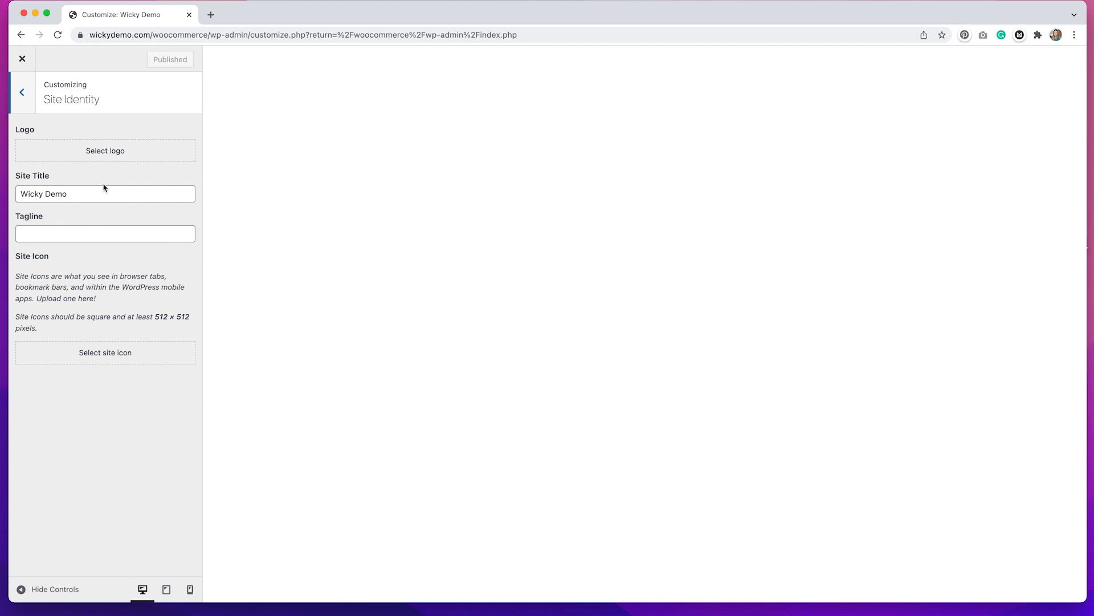
Set the site logo to wicky-logo.svg from the media library without cropping it.
left_click(110, 156)
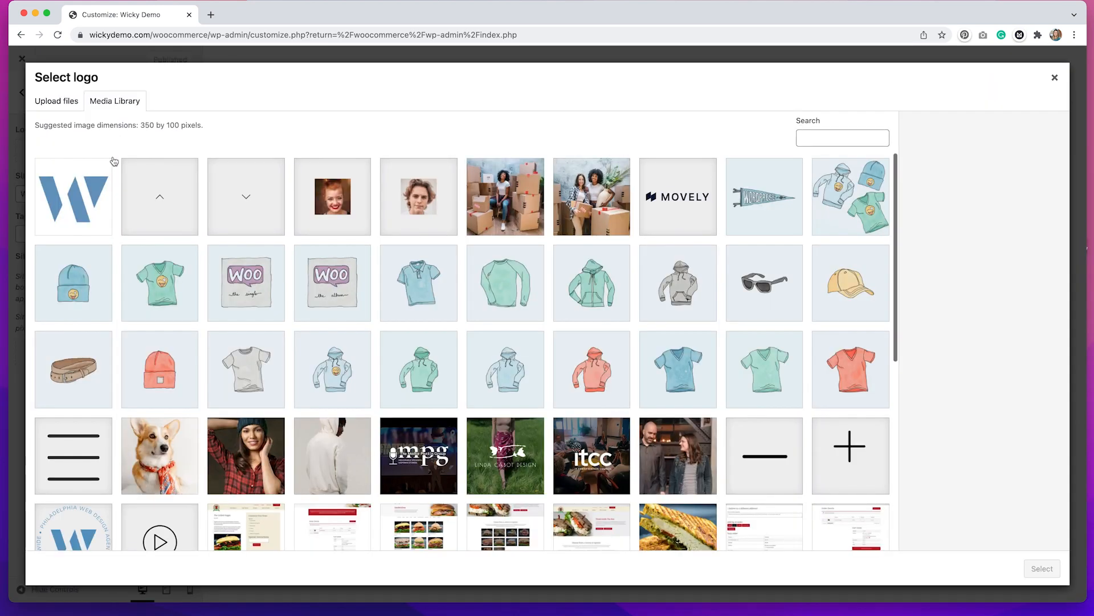
scroll(513, 337, "down", 6)
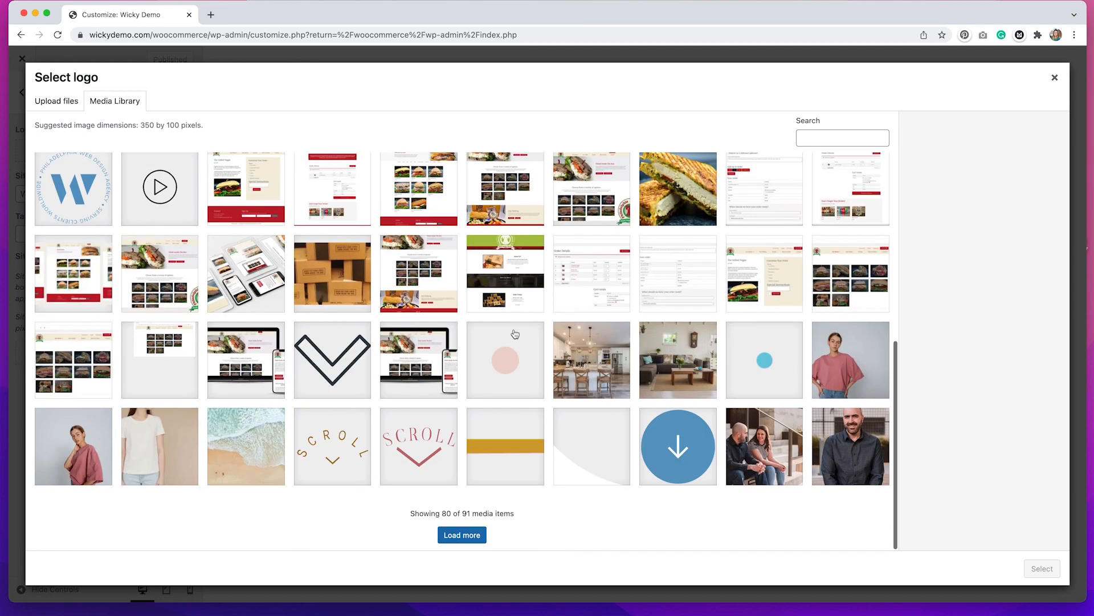
left_click(479, 536)
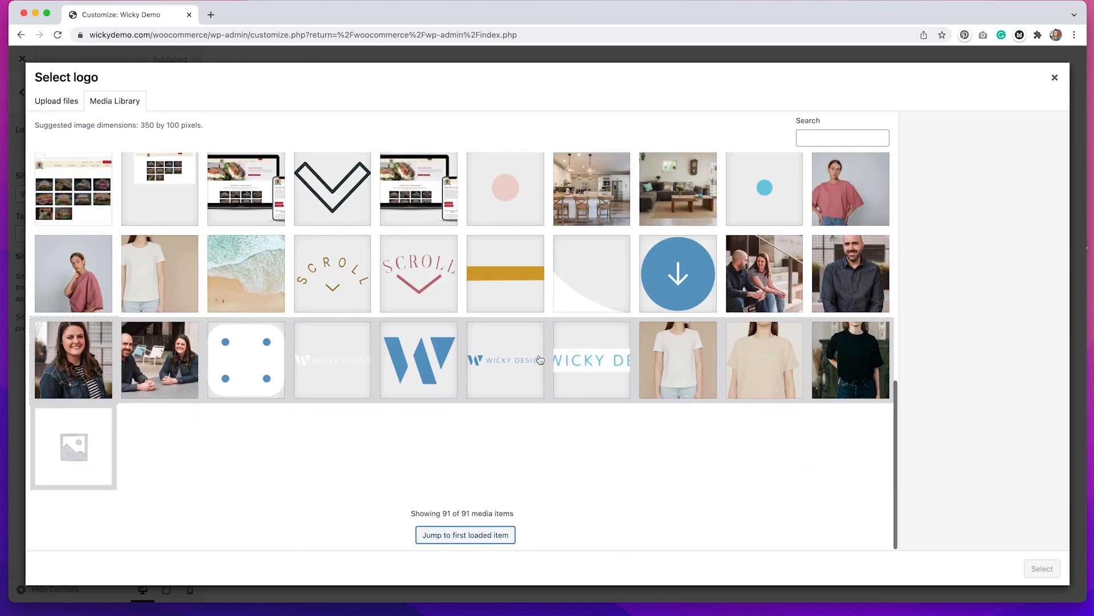
left_click(506, 364)
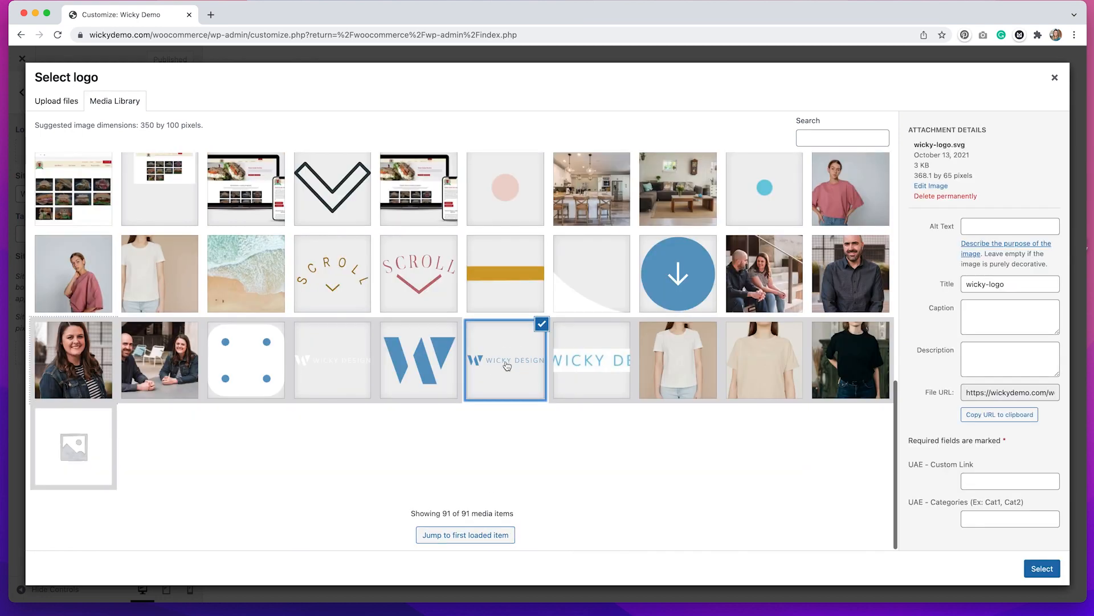
left_click(1042, 568)
left_click(976, 573)
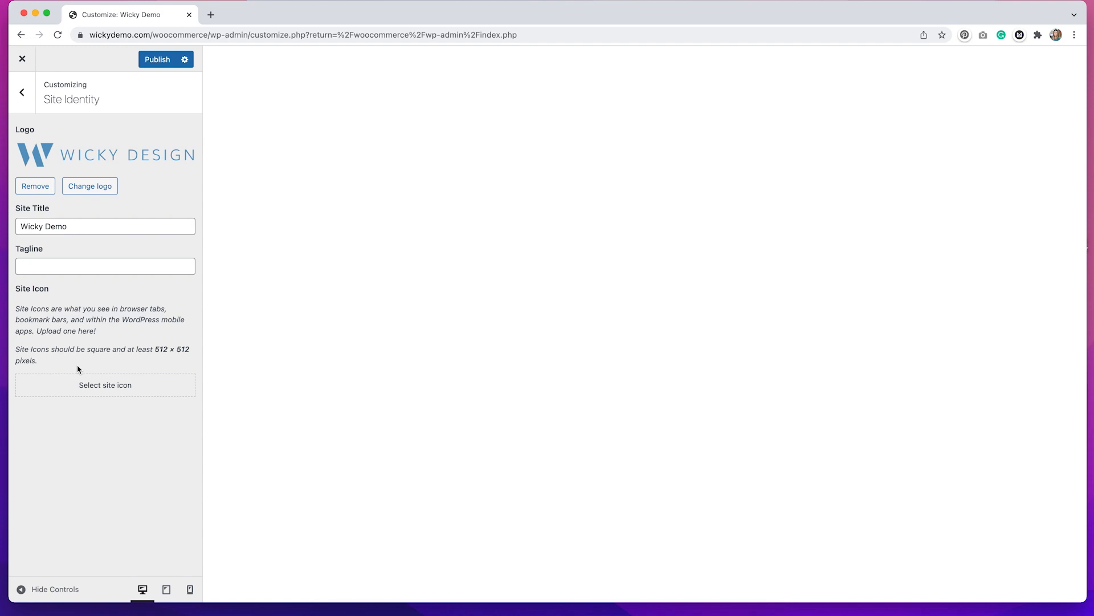
Set the blue W image as the site icon, accept the full crop, and publish the site identity changes.
left_click(93, 385)
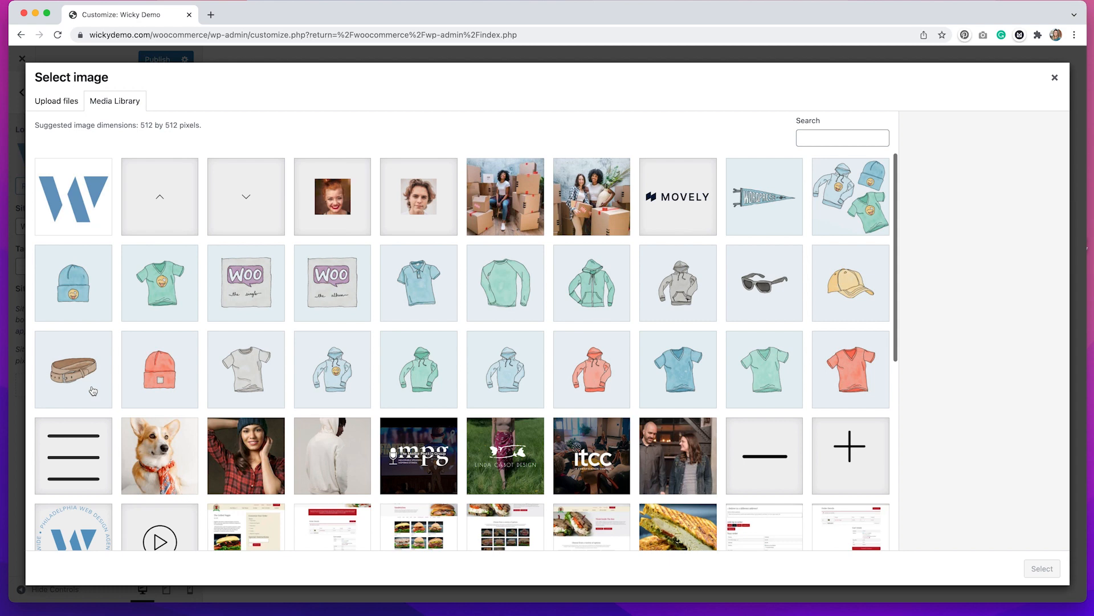
left_click(87, 192)
left_click(1046, 571)
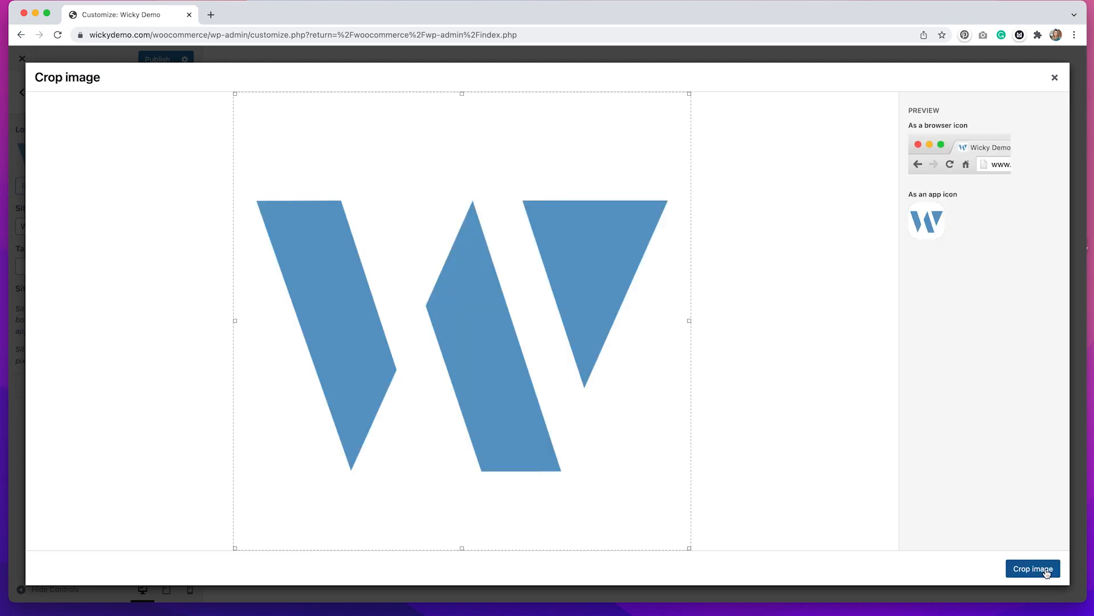
left_click(1041, 572)
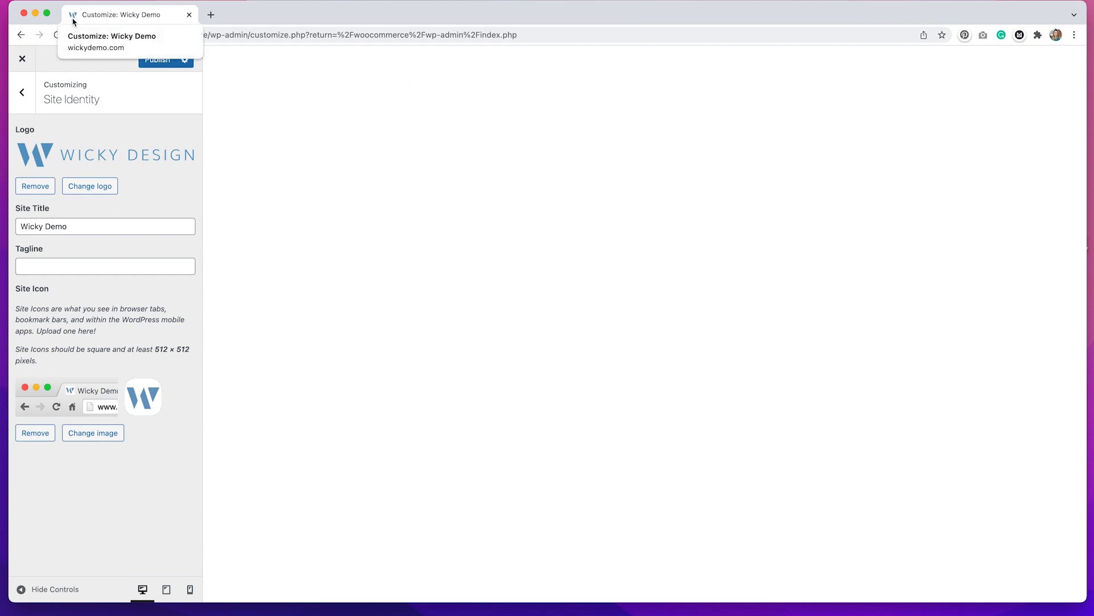
left_click(157, 67)
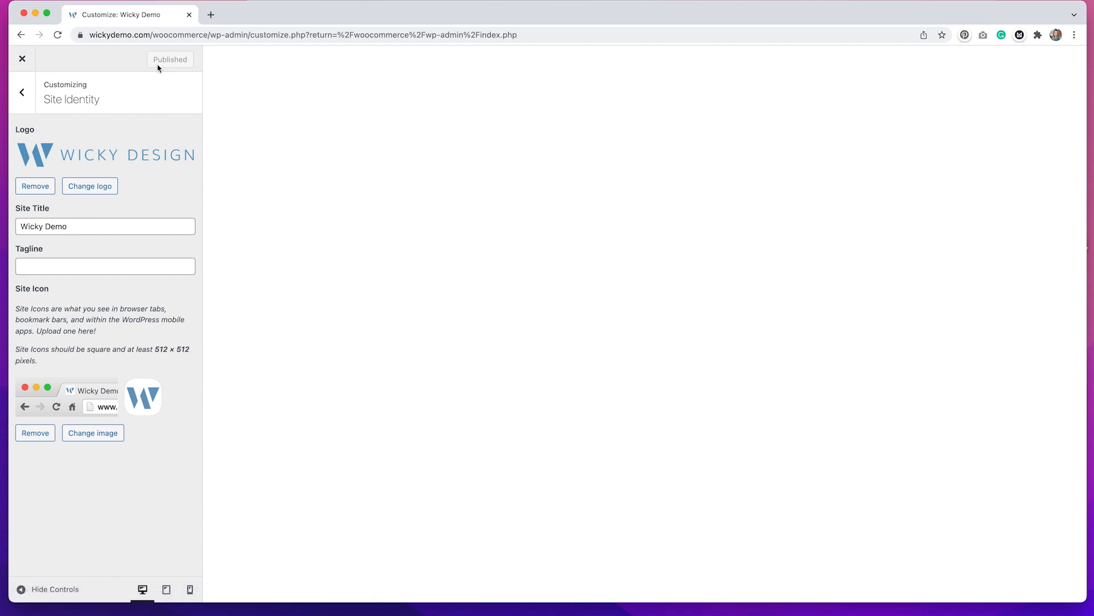
left_click(21, 63)
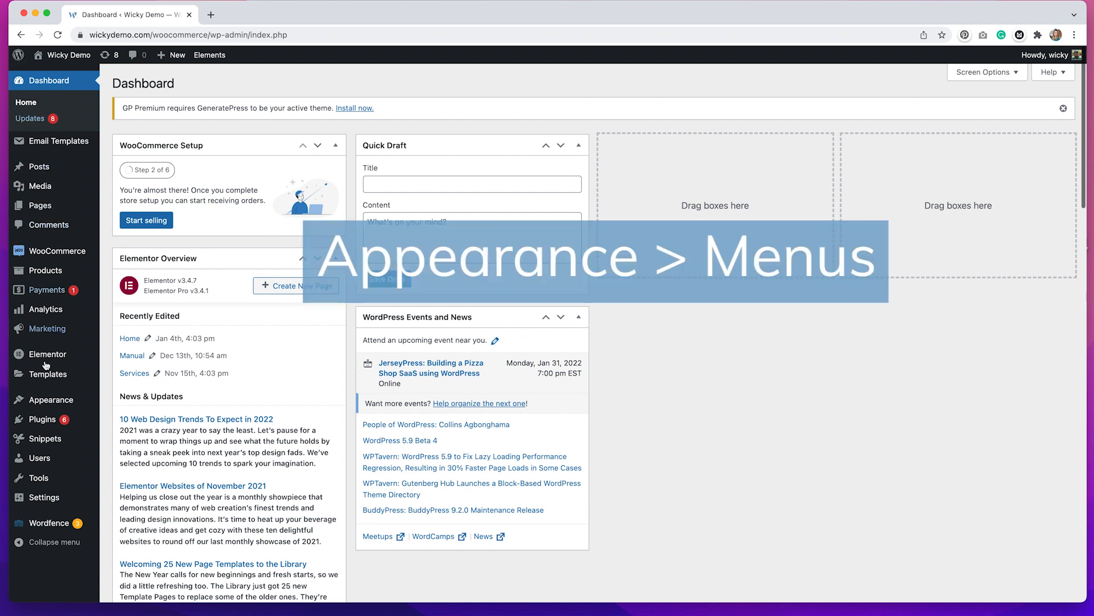
Add the About, Resources, Portfolio, Contact and Services pages to the Main Menu.
mouse_move(55, 407)
left_click(130, 450)
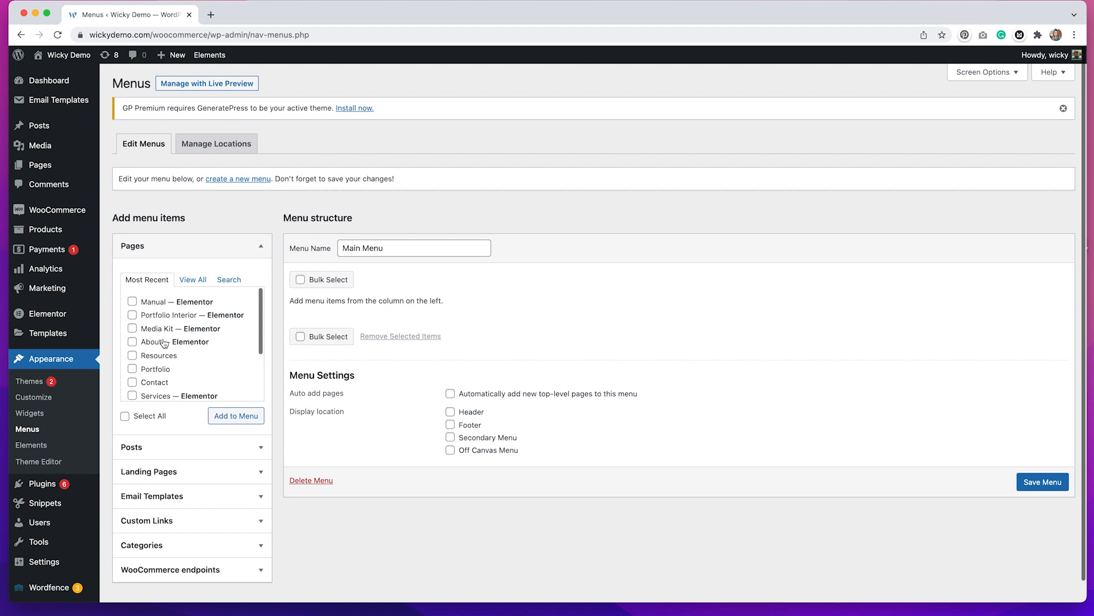
left_click(132, 369)
left_click(133, 383)
left_click(133, 357)
left_click(134, 342)
left_click(133, 395)
left_click(239, 417)
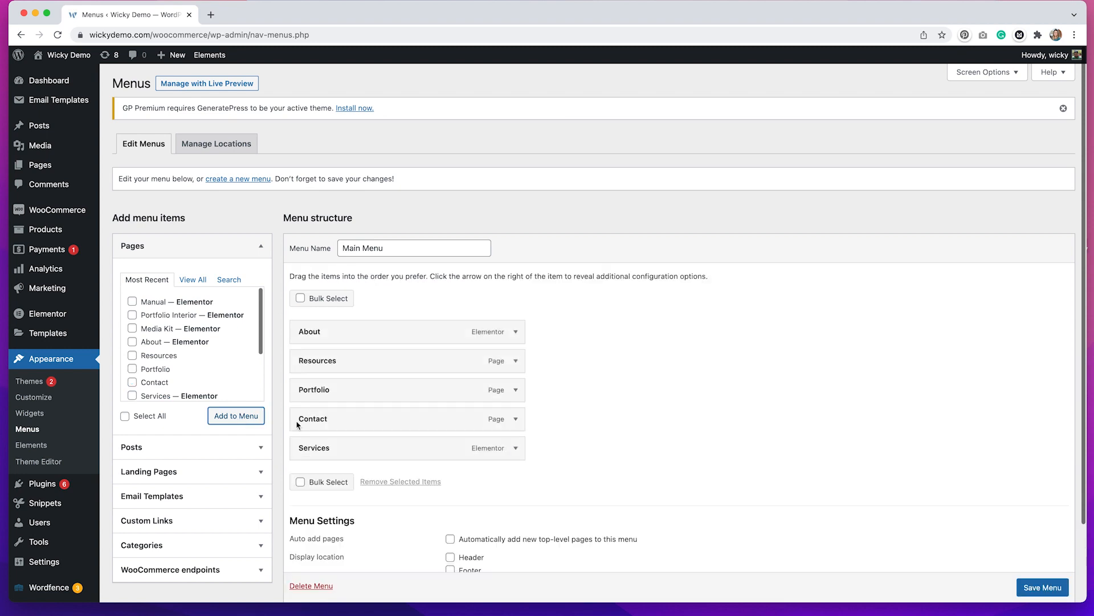
Reorder the Main Menu as About, Services, Portfolio, Resources, Contact and save it.
left_click_drag(441, 453, 443, 364)
left_click_drag(410, 420, 411, 386)
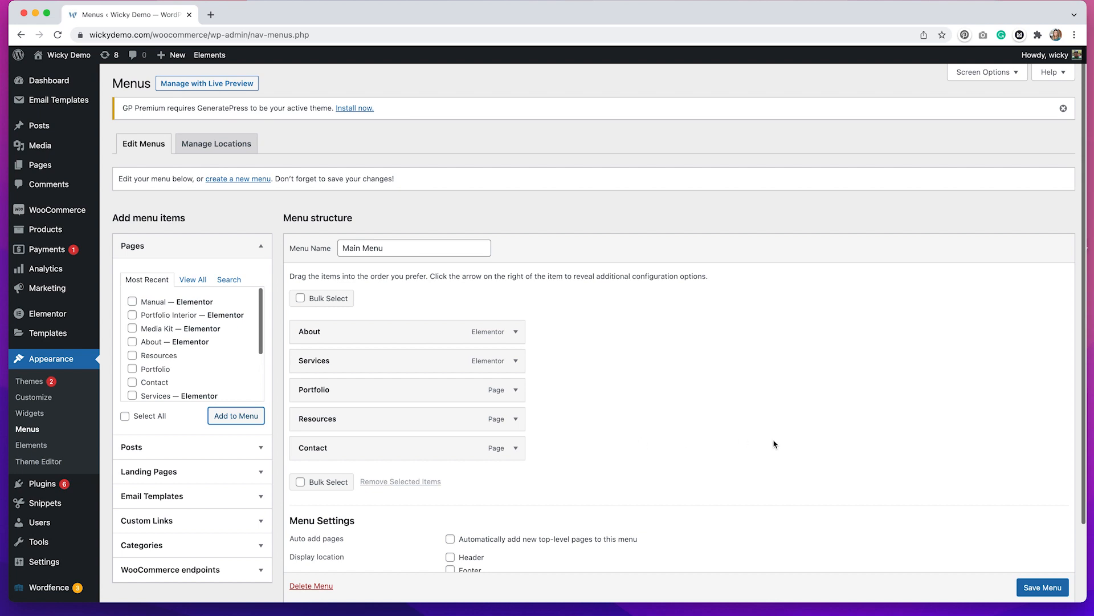
left_click(1056, 591)
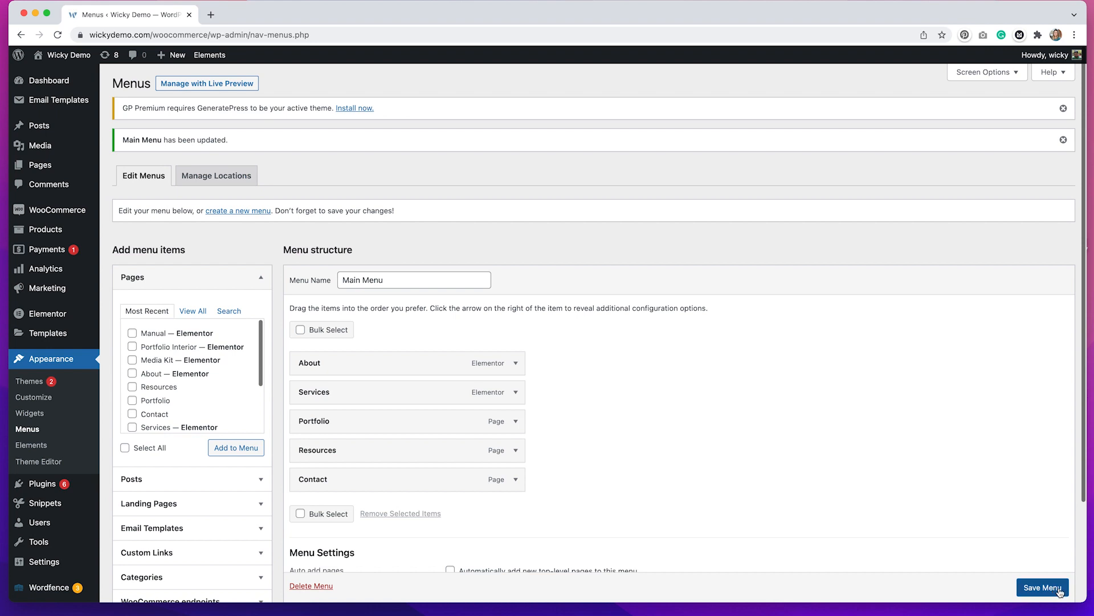
Create a new Elementor template of type Header named "header".
left_click(52, 335)
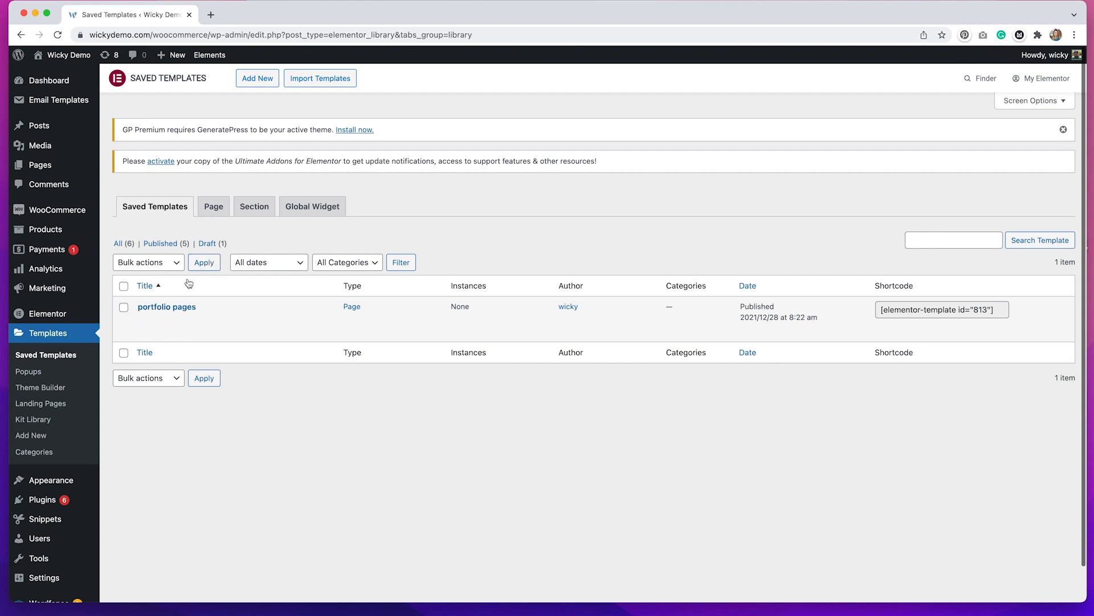
left_click(265, 78)
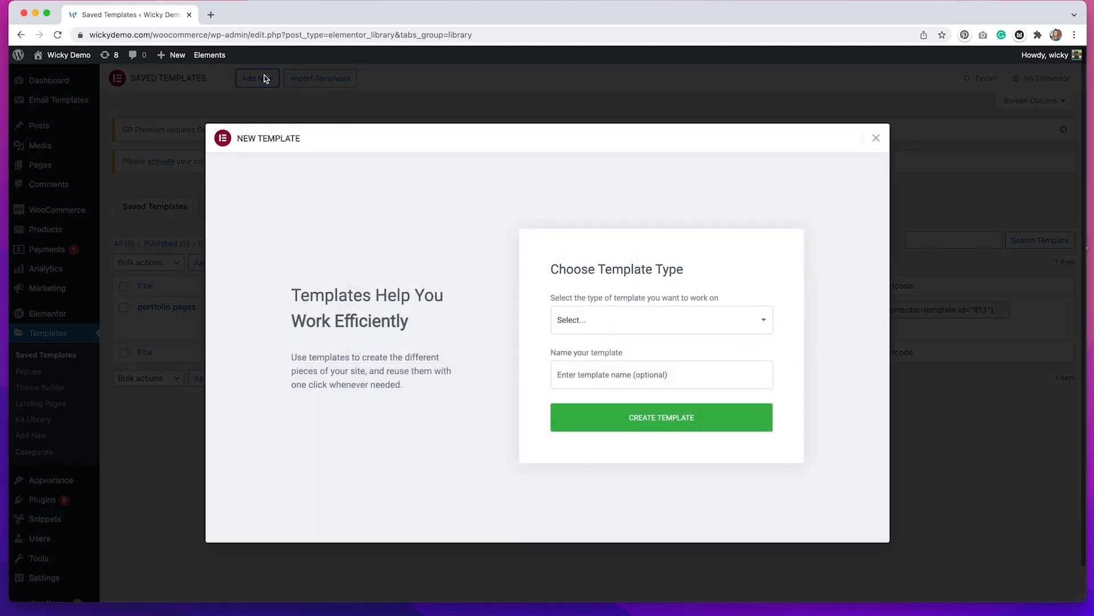
left_click(668, 325)
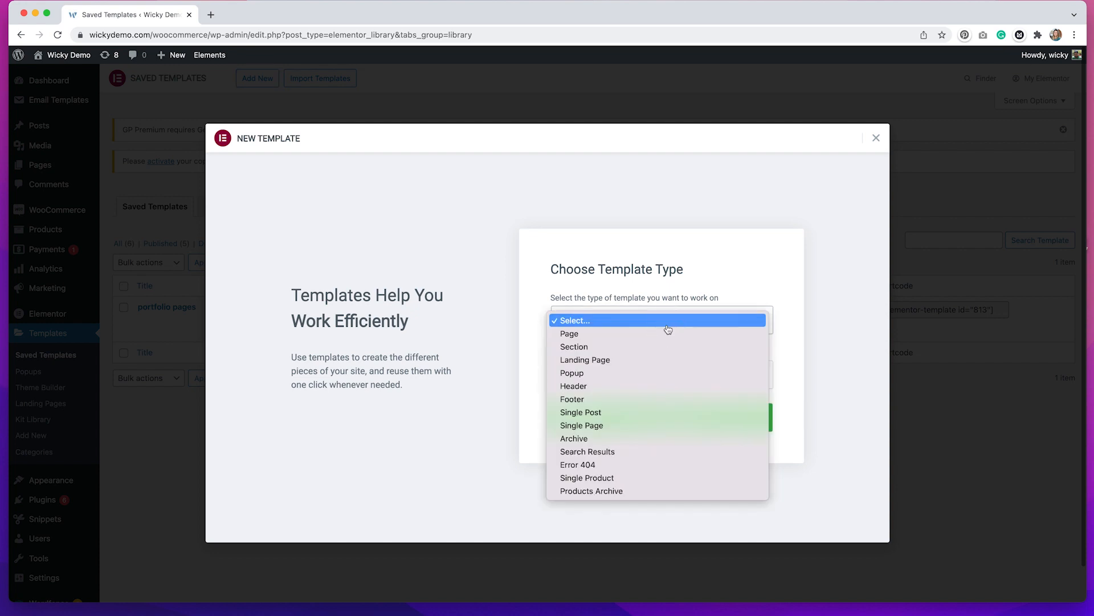
left_click(666, 386)
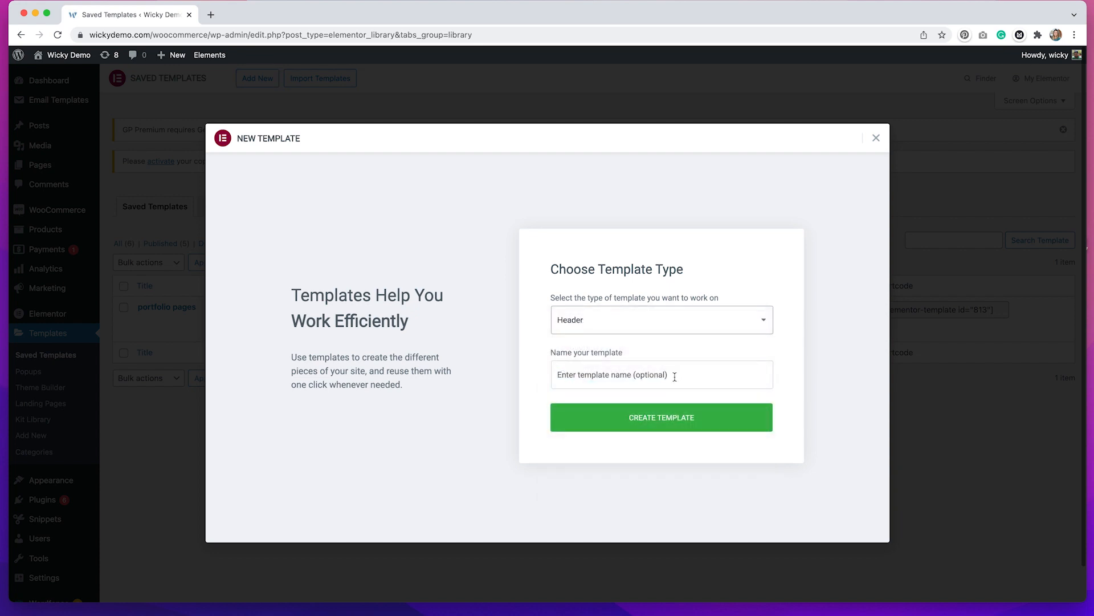
left_click(675, 376)
type("header")
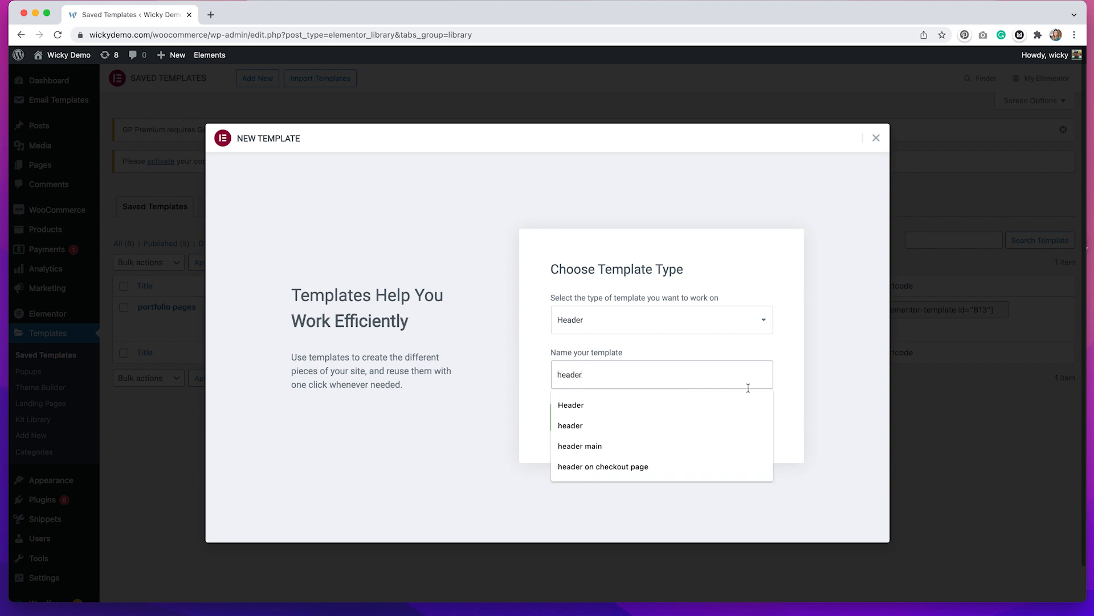
left_click(799, 387)
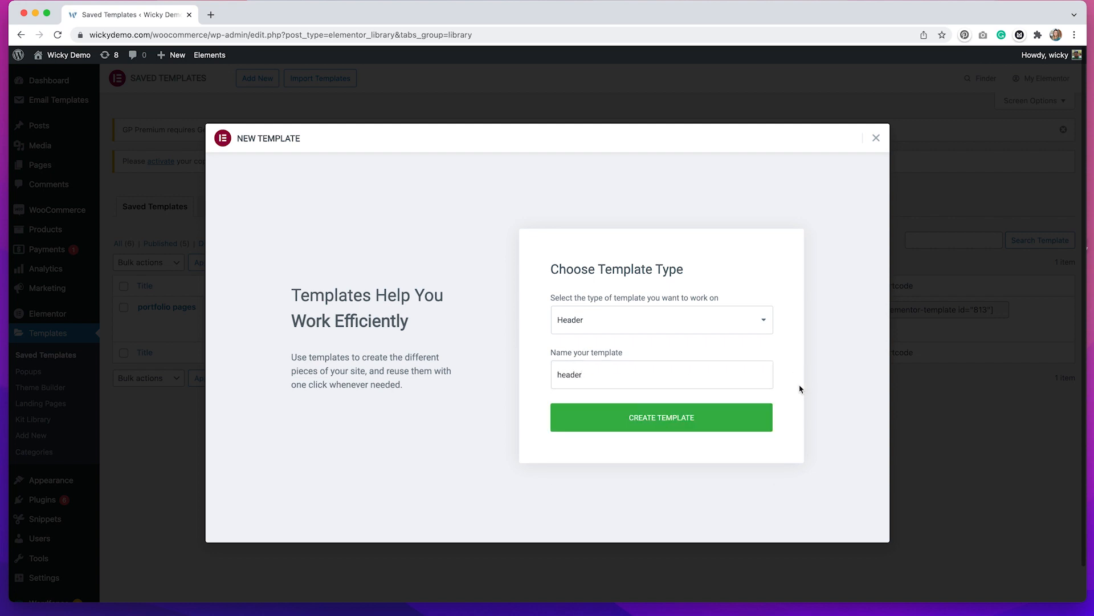
left_click(714, 427)
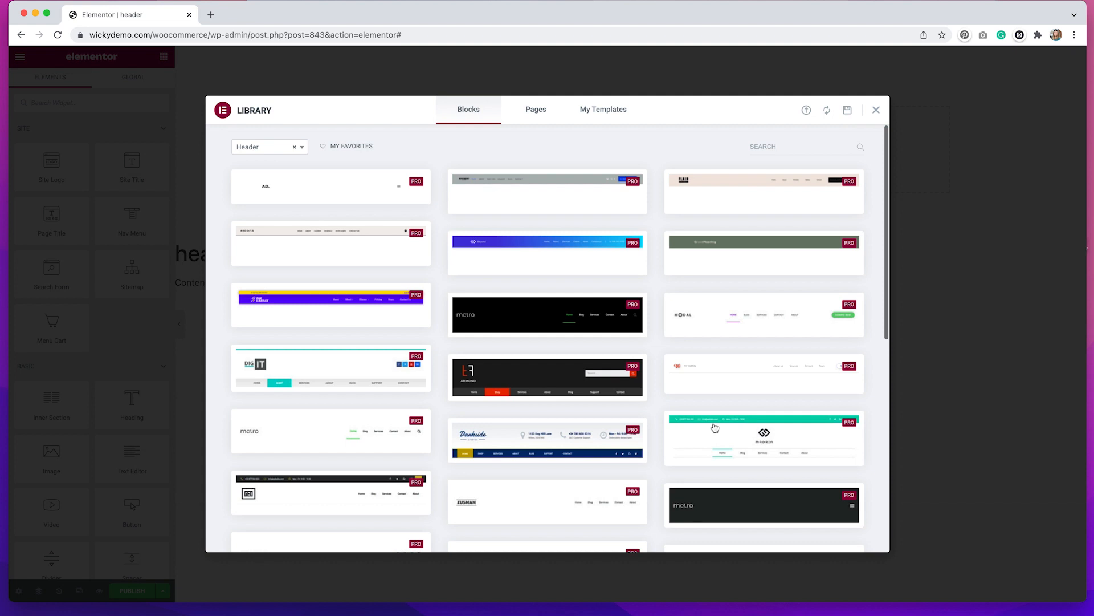
Dismiss the library of header blocks and add a two-column section with a narrow first column and a wide second column.
scroll(335, 263, "down", 5)
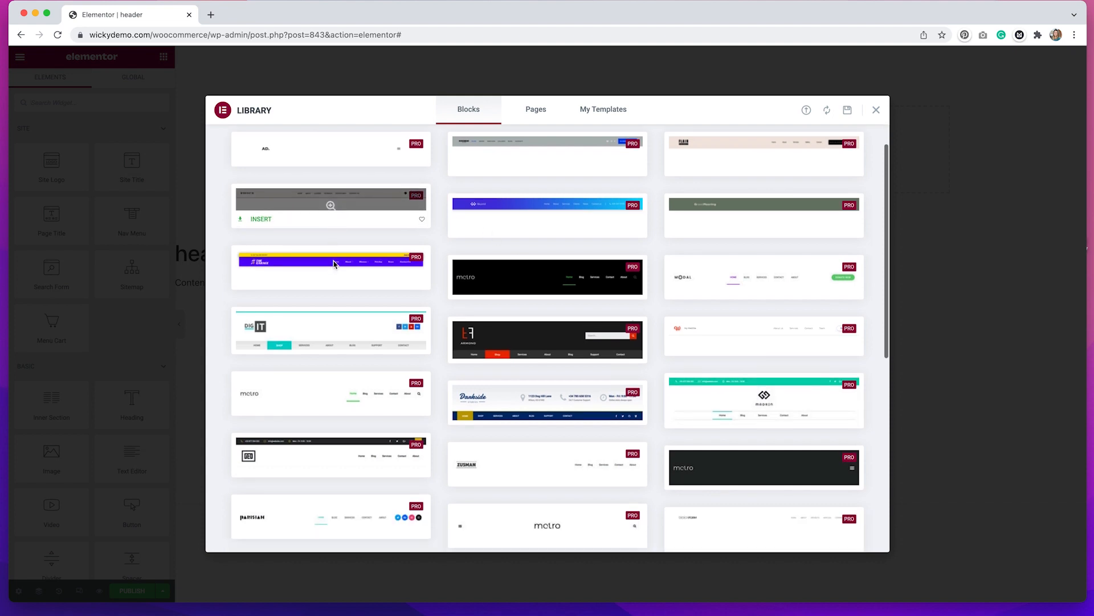
scroll(456, 296, "down", 7)
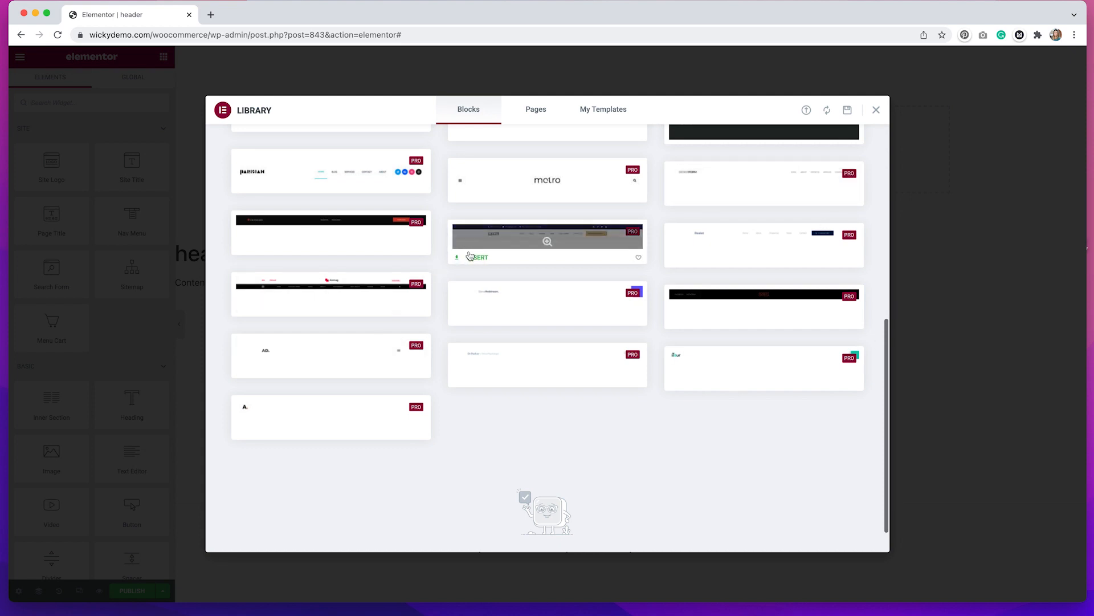
scroll(466, 245, "up", 10)
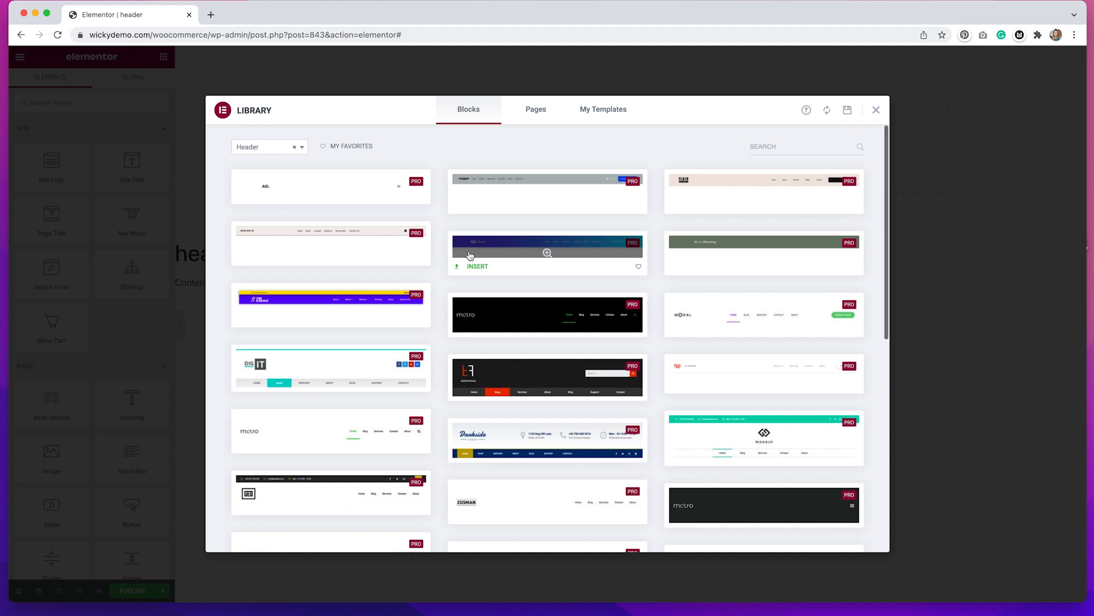
left_click(877, 111)
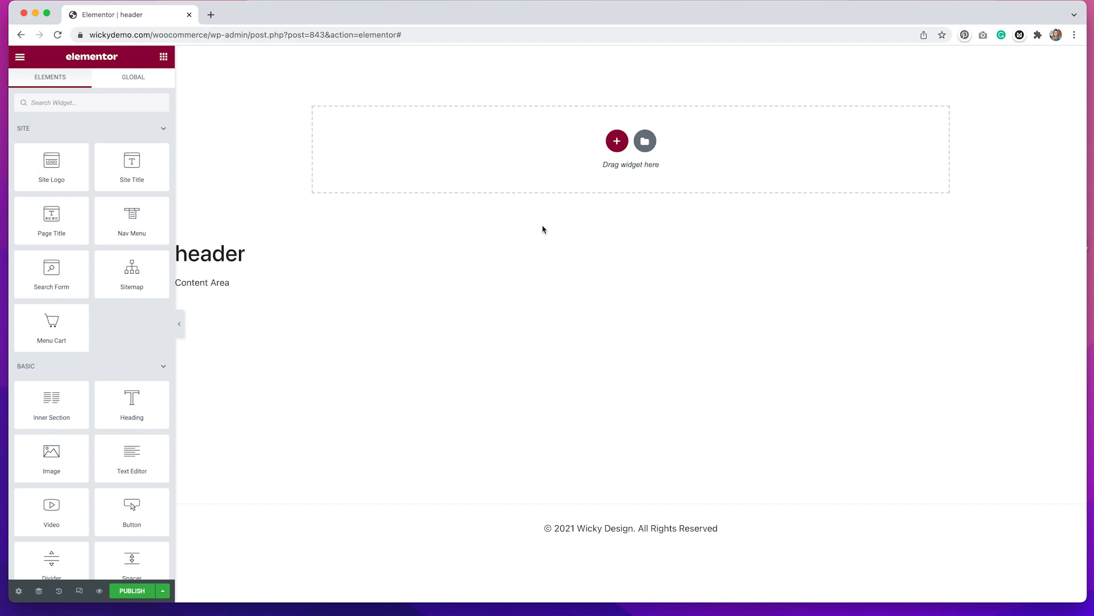
left_click(617, 141)
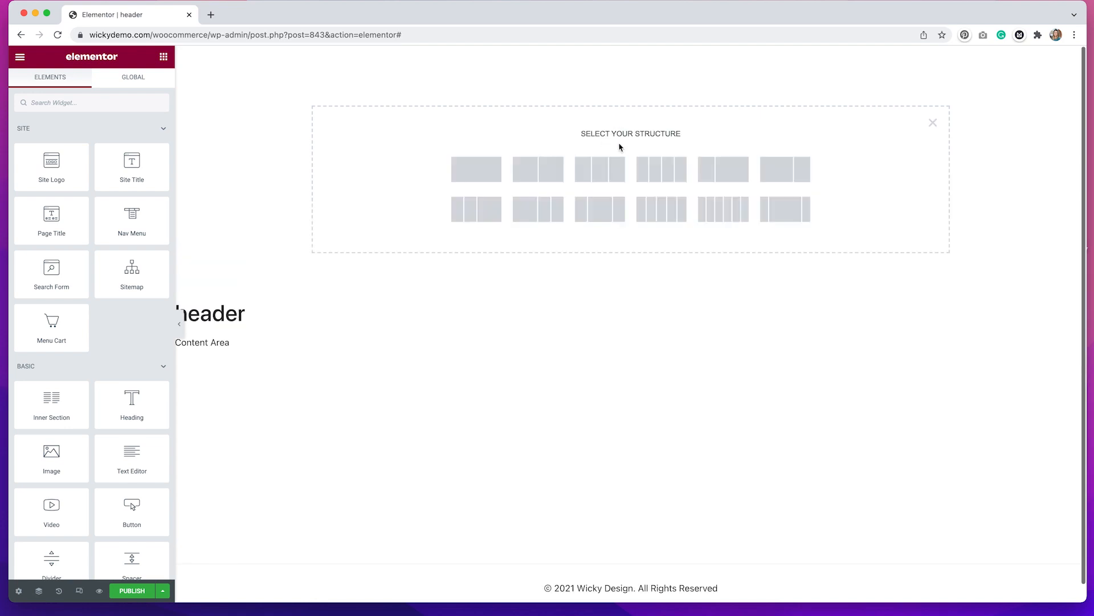
left_click(730, 174)
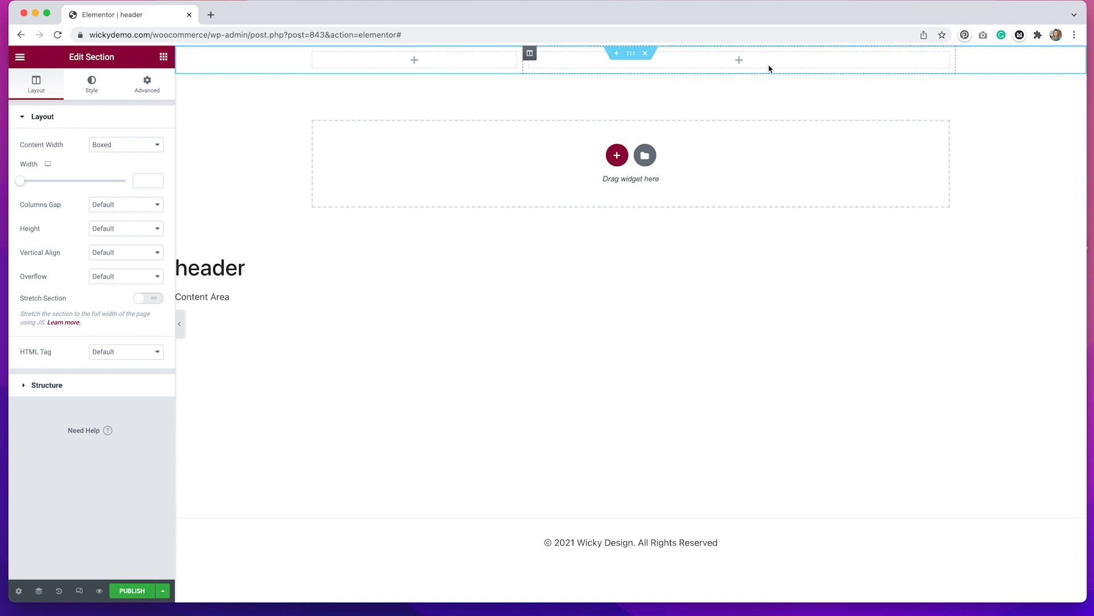
Place a Site Logo widget in the narrow column, 302 px wide and left-aligned.
left_click(482, 66)
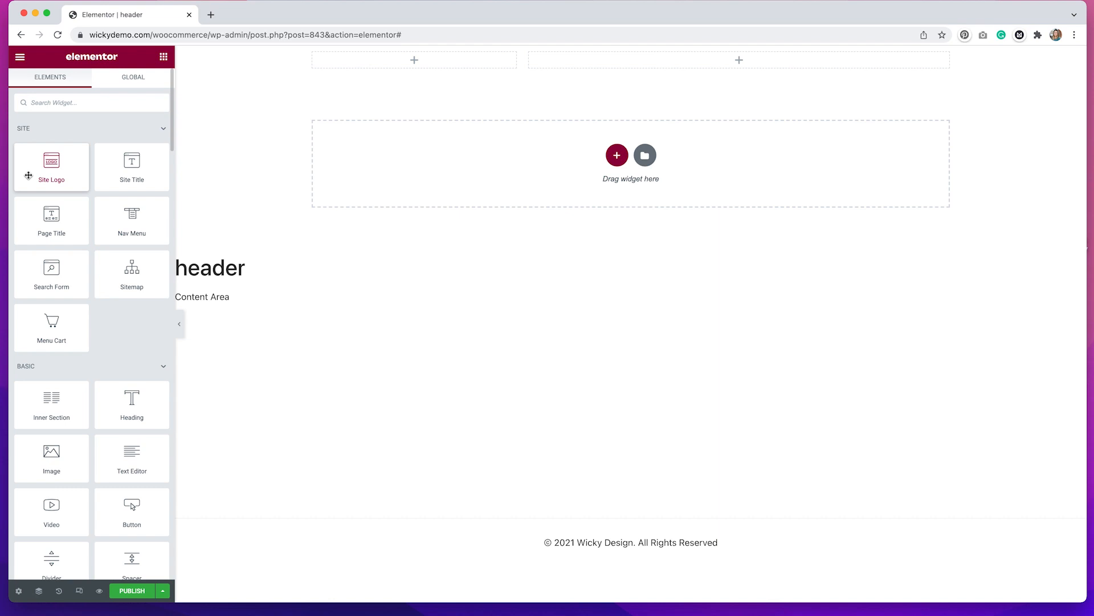
left_click_drag(52, 166, 415, 58)
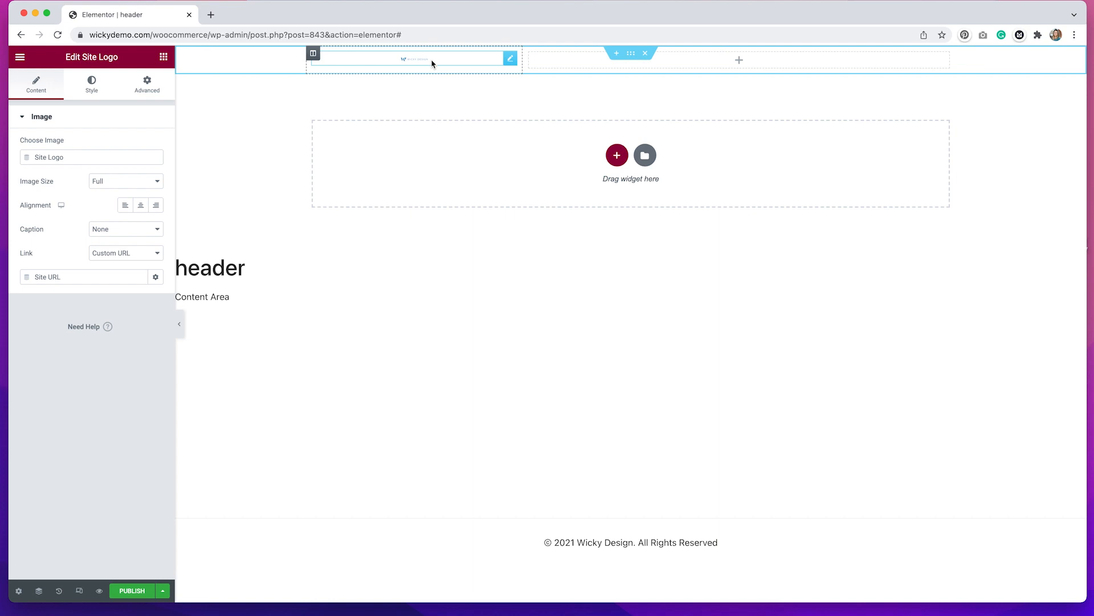
left_click(89, 91)
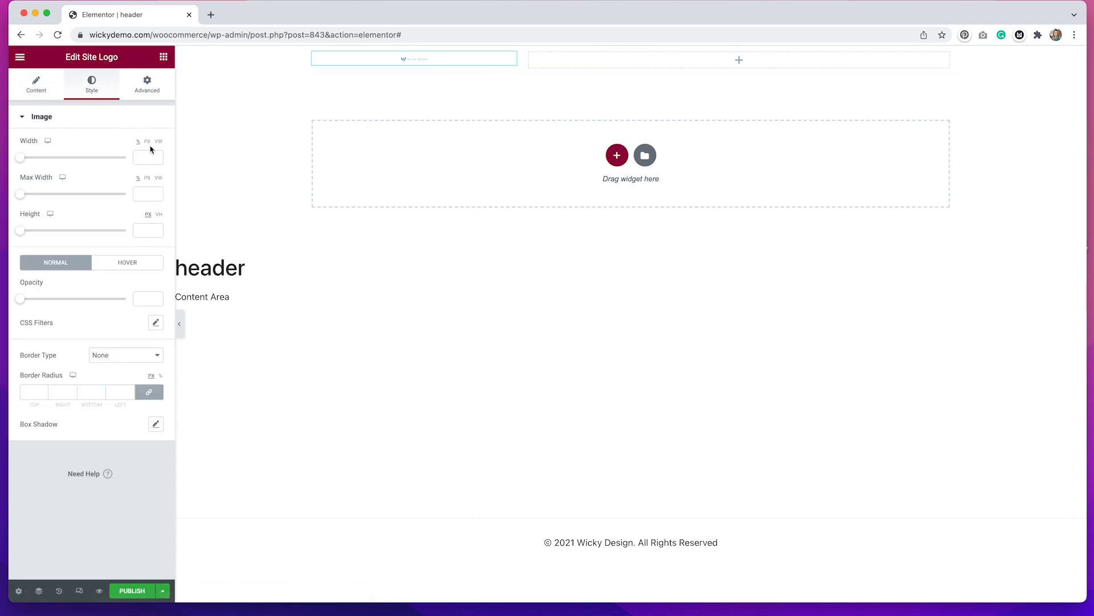
left_click(147, 141)
left_click_drag(22, 161, 53, 159)
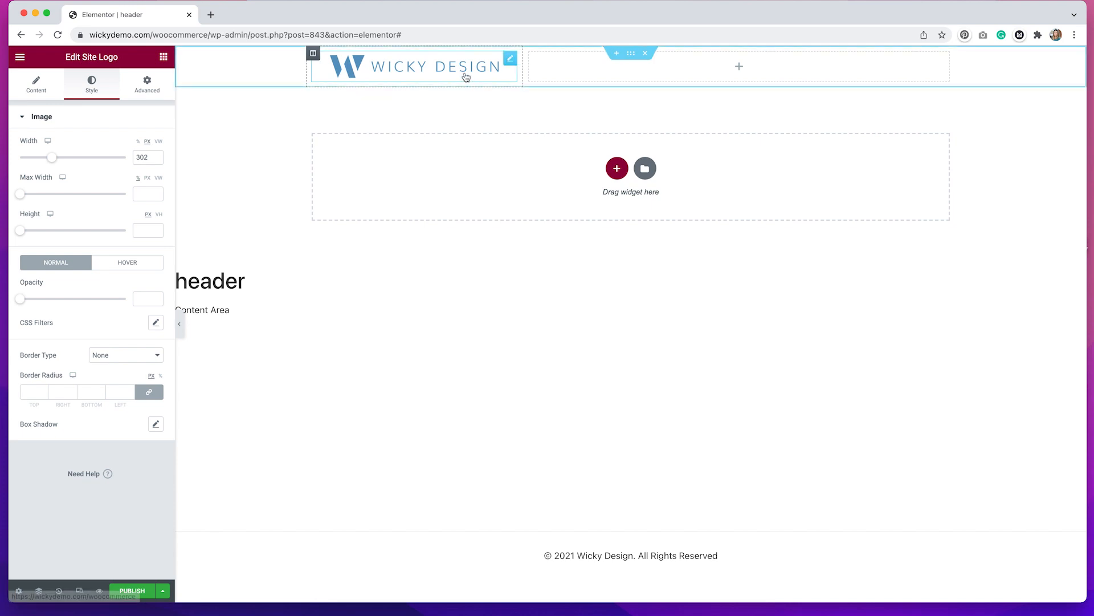
left_click(35, 86)
left_click(123, 206)
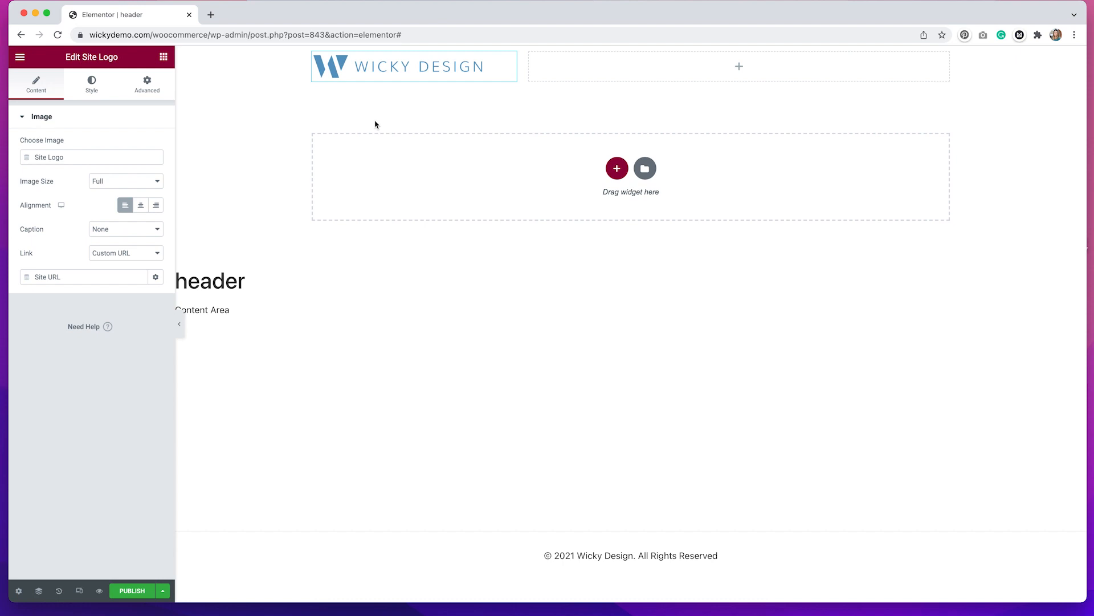
Place a Nav Menu widget in the wide column and align its menu items to the right.
left_click(592, 80)
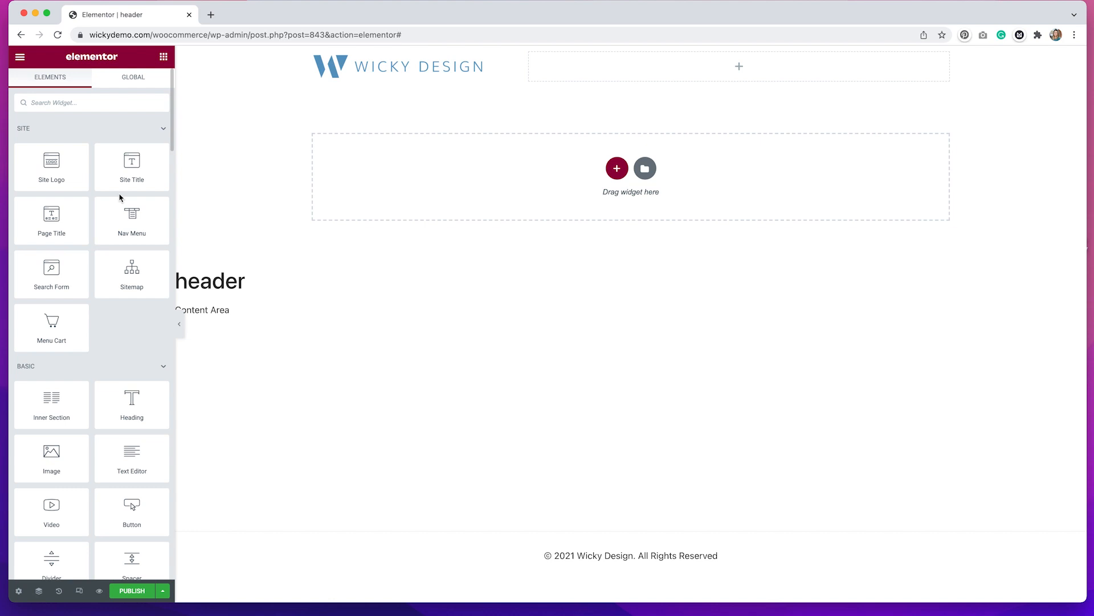
left_click(73, 102)
left_click_drag(132, 225, 709, 78)
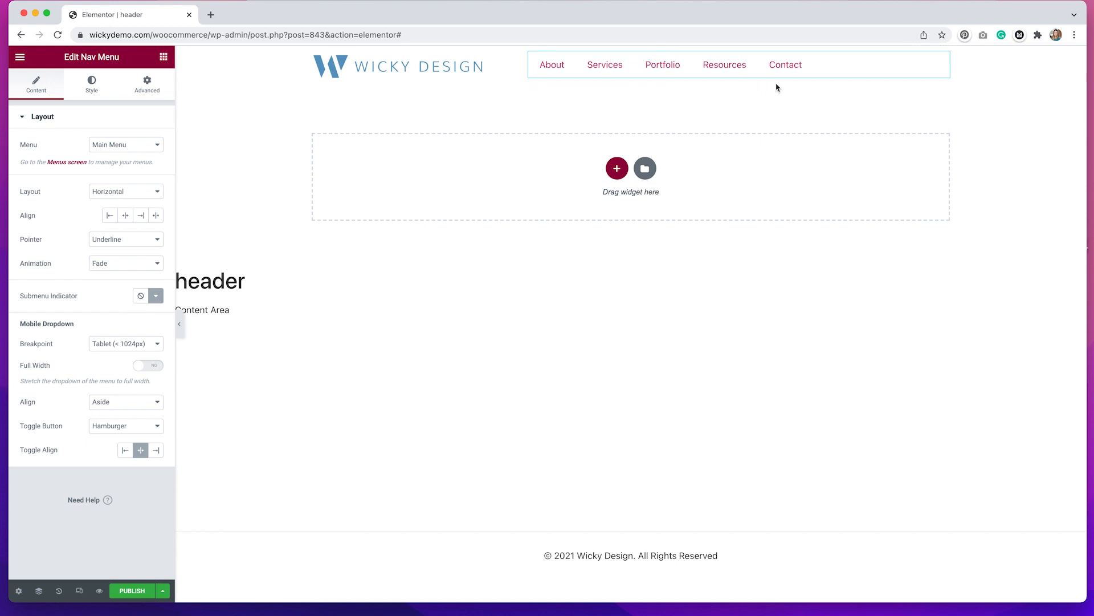
left_click(141, 217)
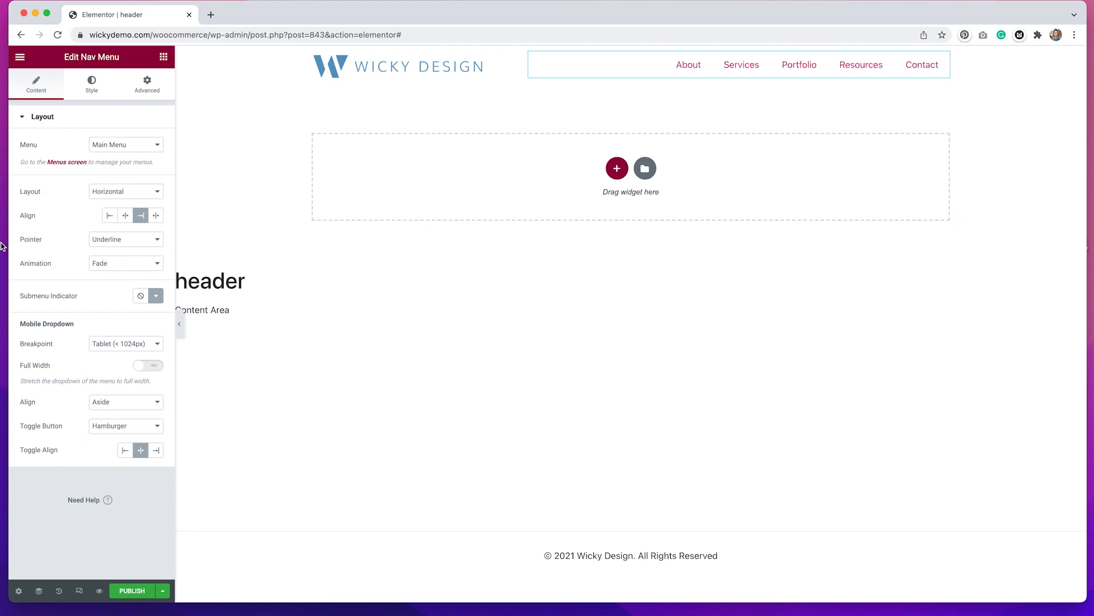
Set the nav menu's pointer to None and right-align its hamburger toggle, checking the tablet and mobile previews before returning to desktop.
left_click(114, 244)
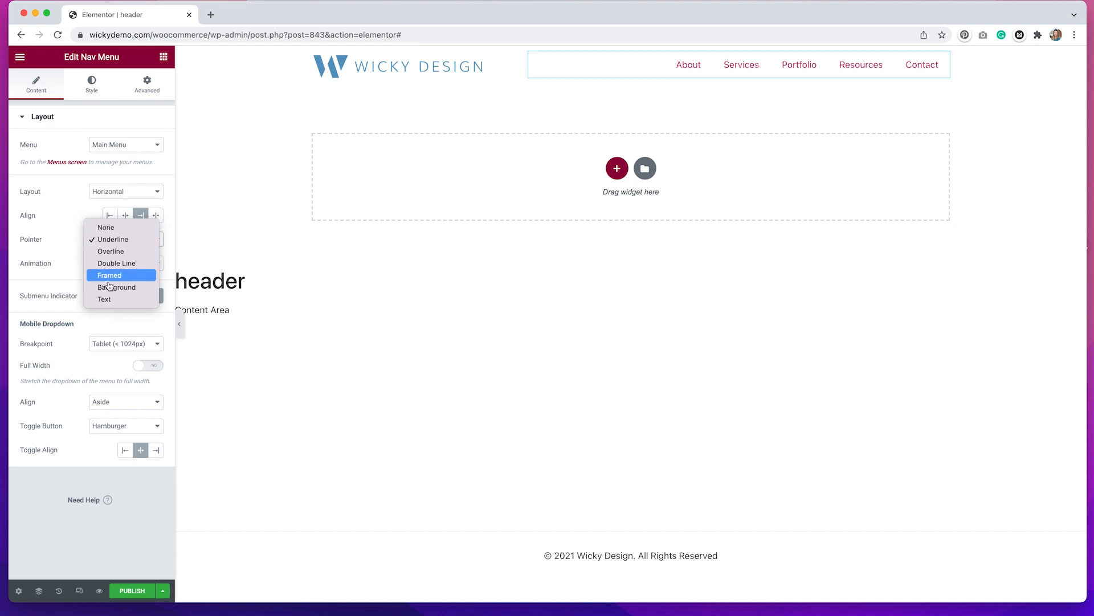
left_click(118, 228)
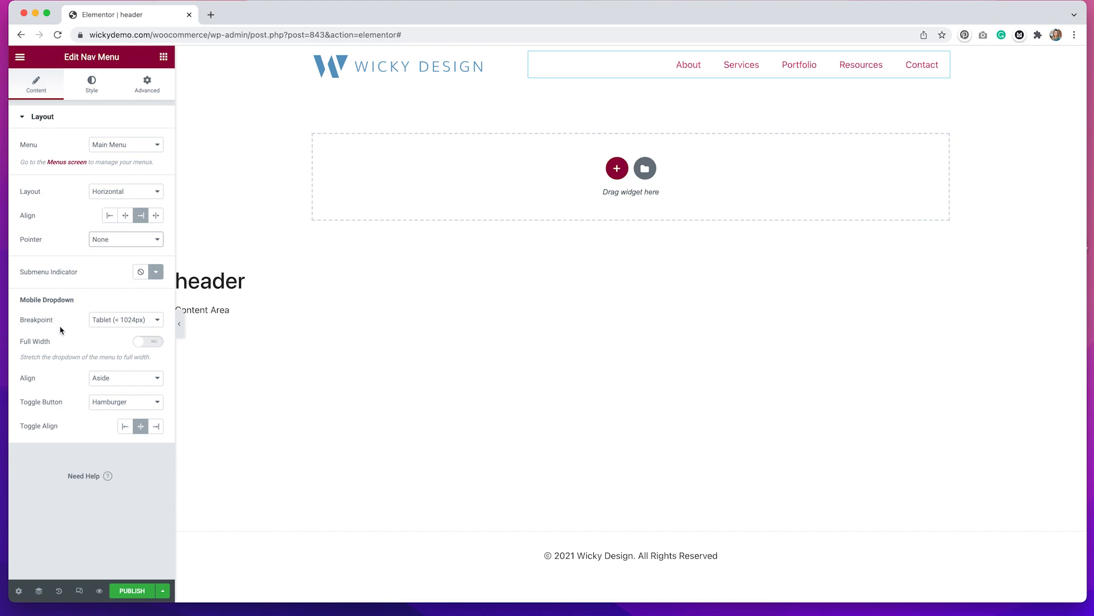
left_click(79, 595)
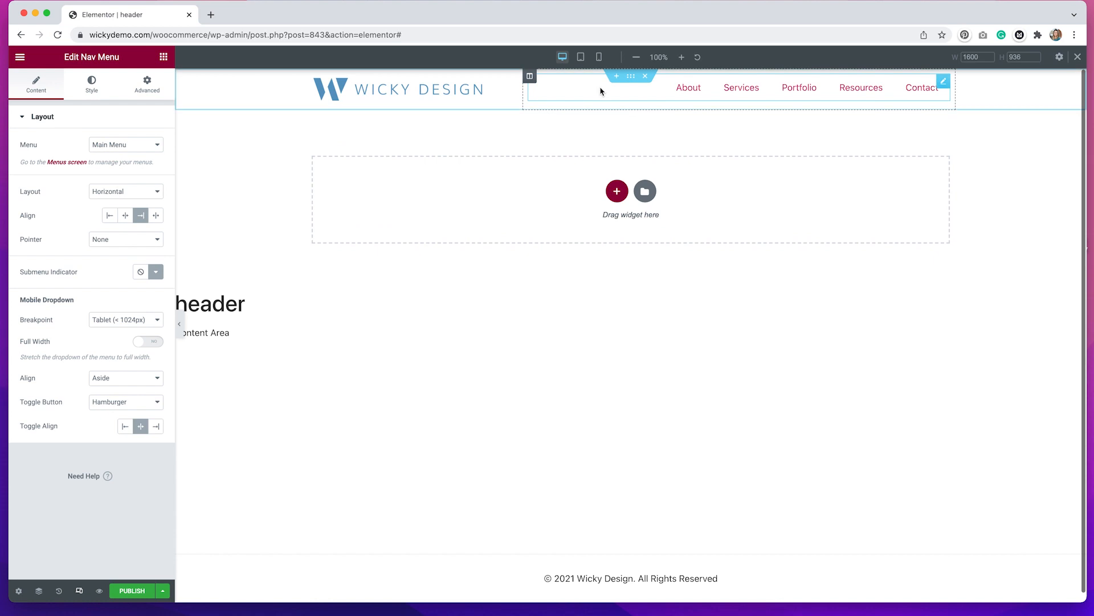
left_click(581, 57)
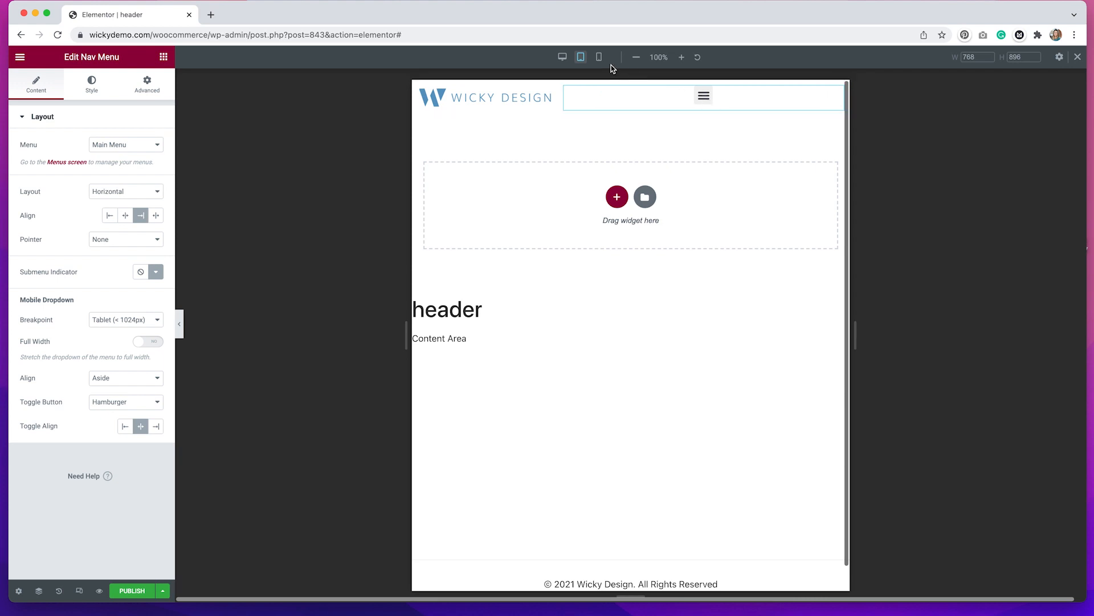
left_click(598, 57)
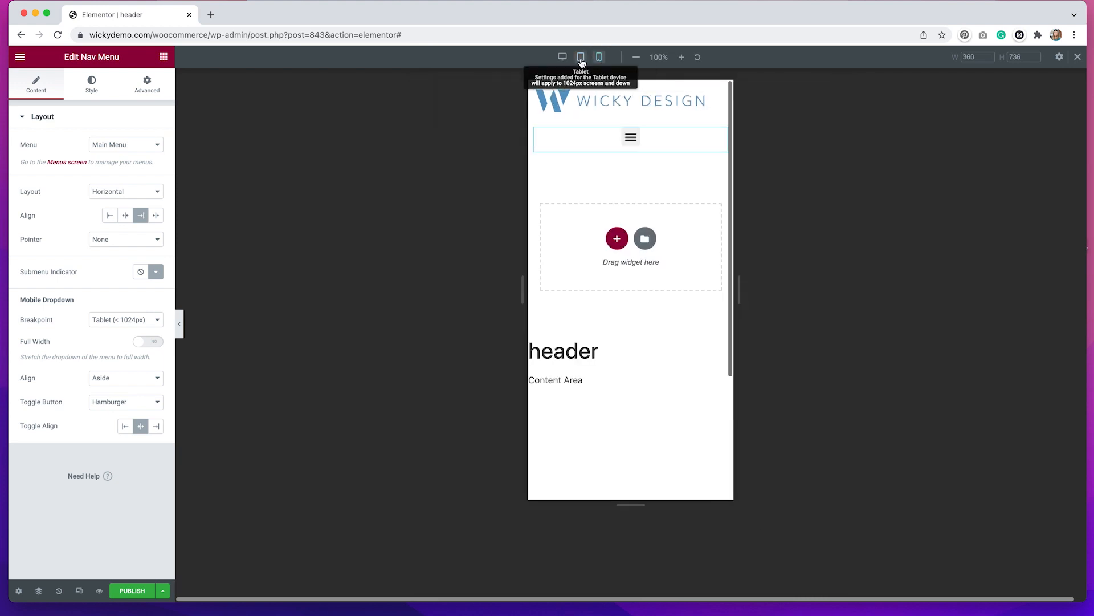
left_click(581, 57)
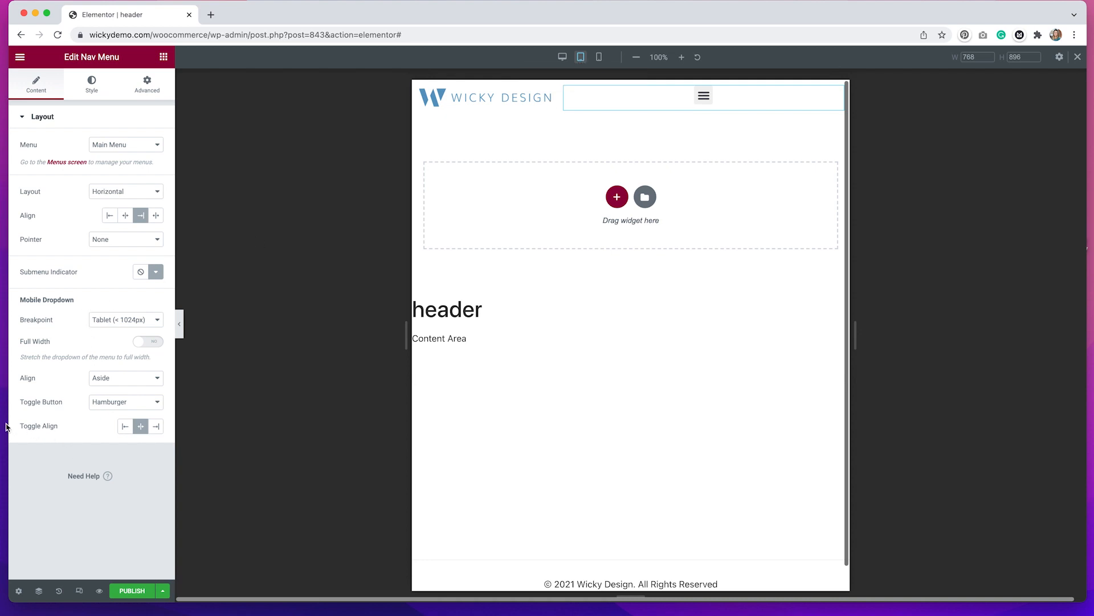
left_click(156, 430)
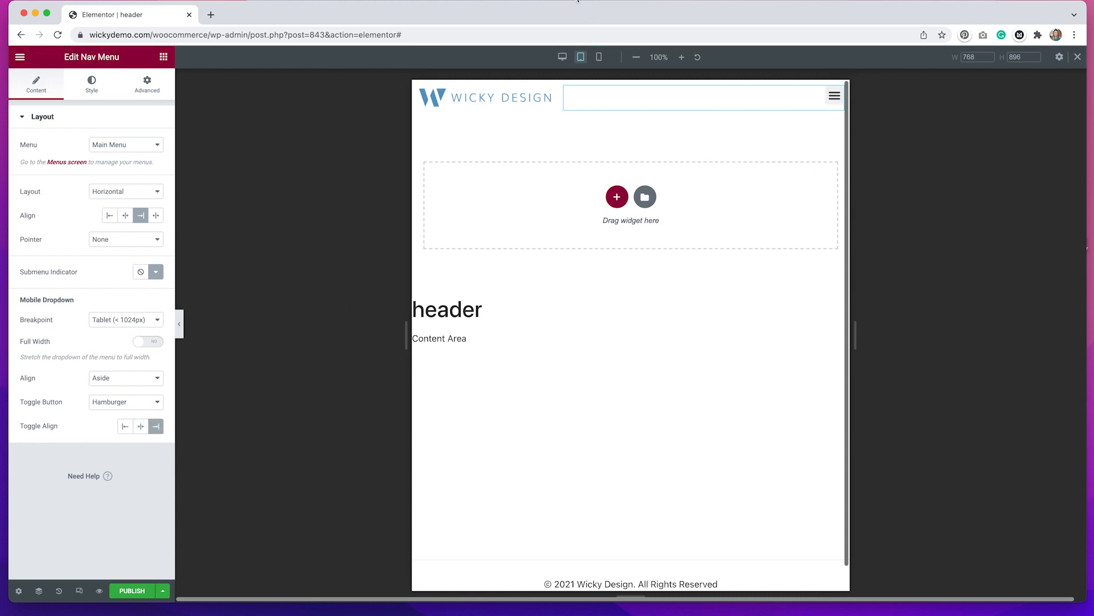
left_click(564, 60)
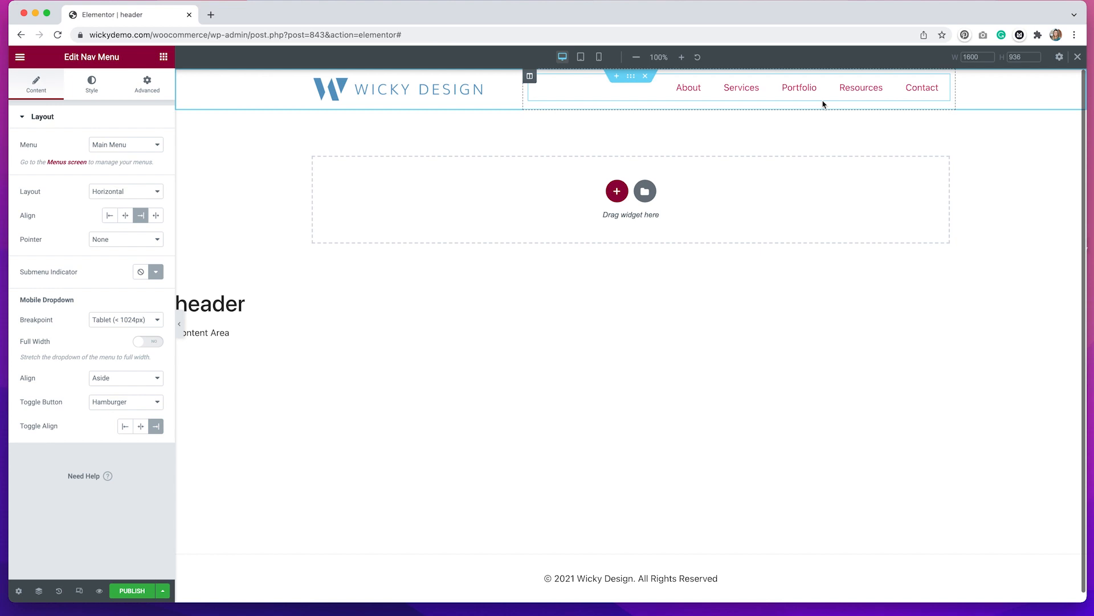
Set the main menu's typography size to 18 px.
left_click(91, 92)
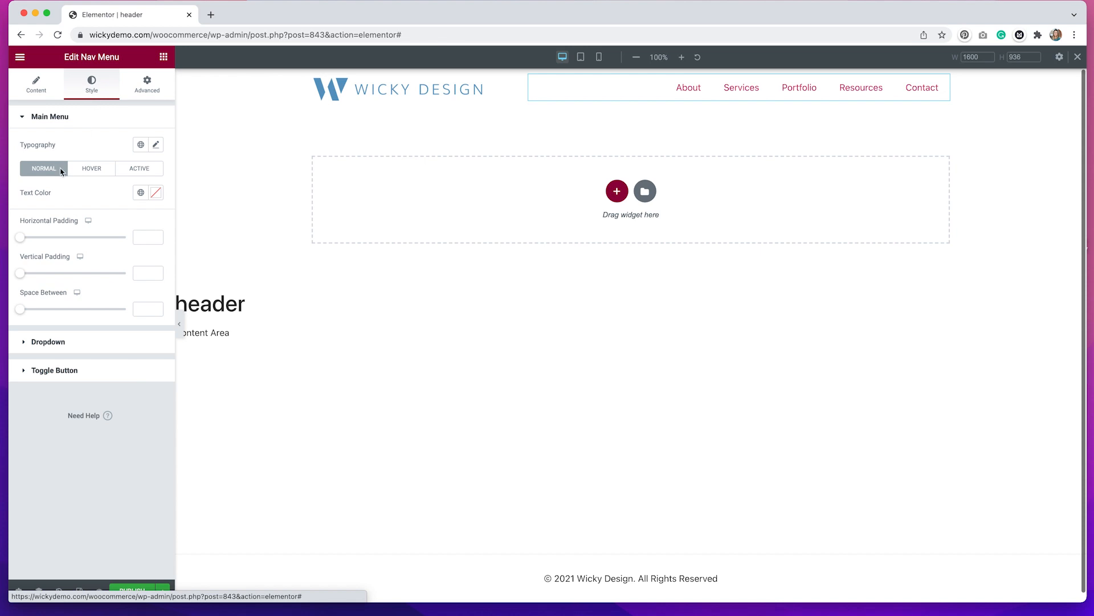
left_click(155, 146)
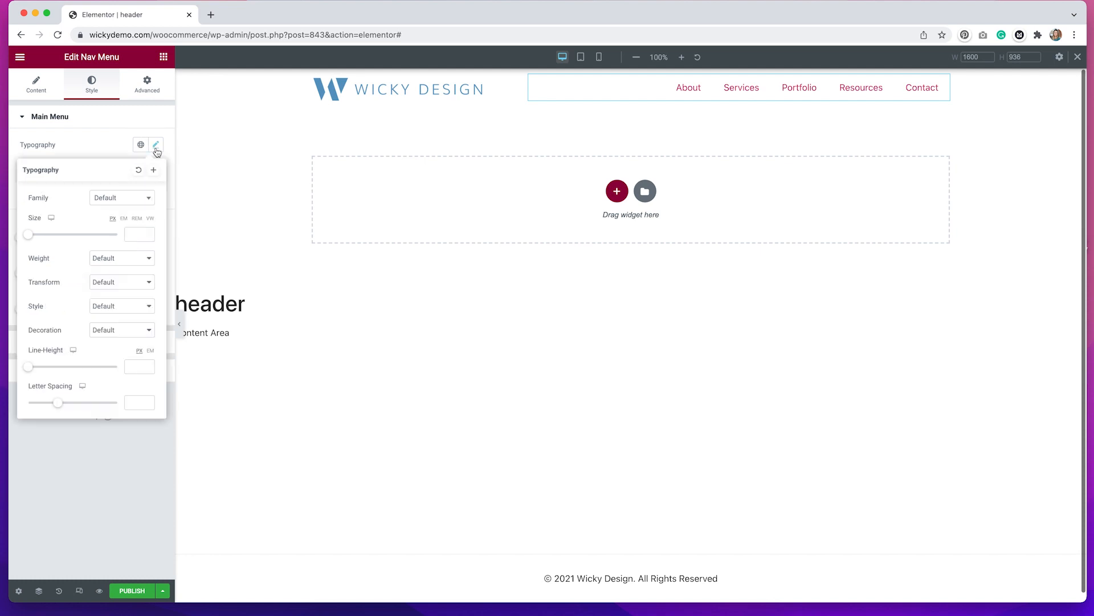
left_click(130, 233)
type("18")
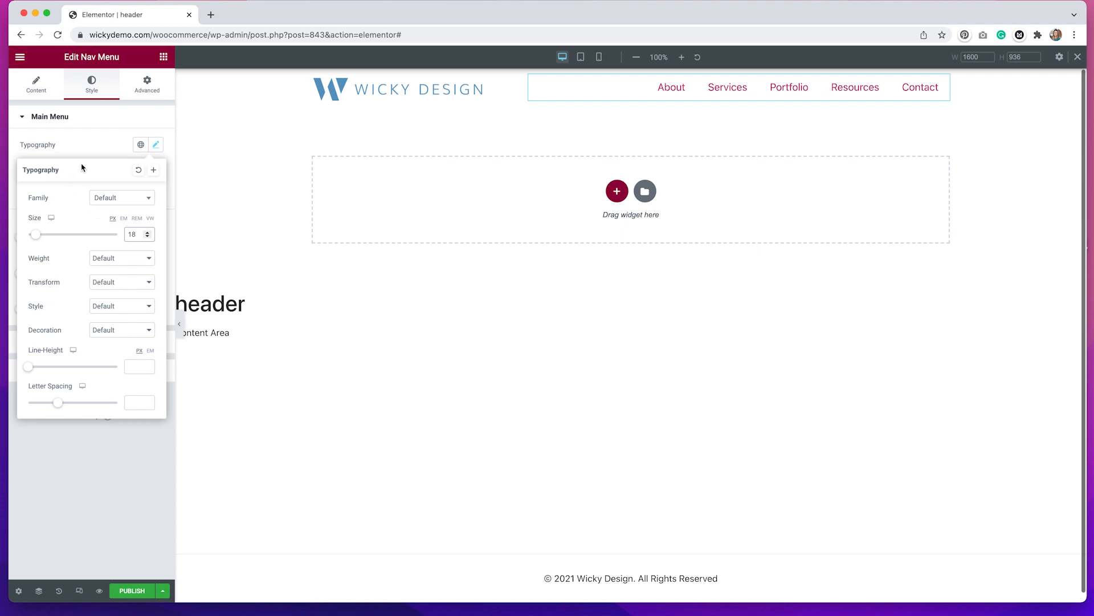
left_click(88, 144)
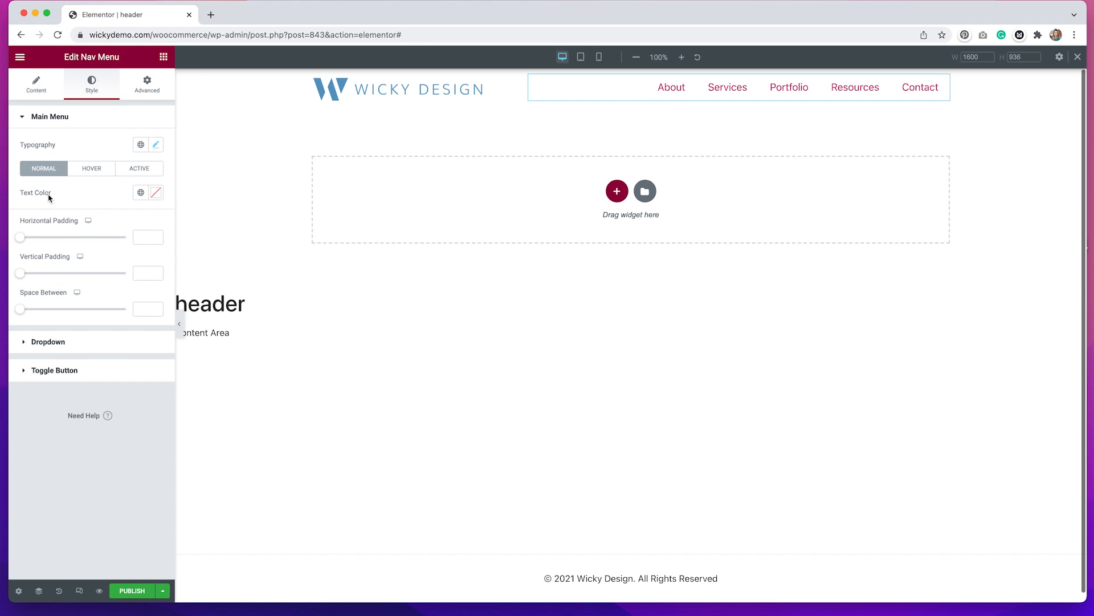
Set the main menu's normal text color to black, #000000.
left_click(155, 193)
left_click_drag(140, 288, 100, 358)
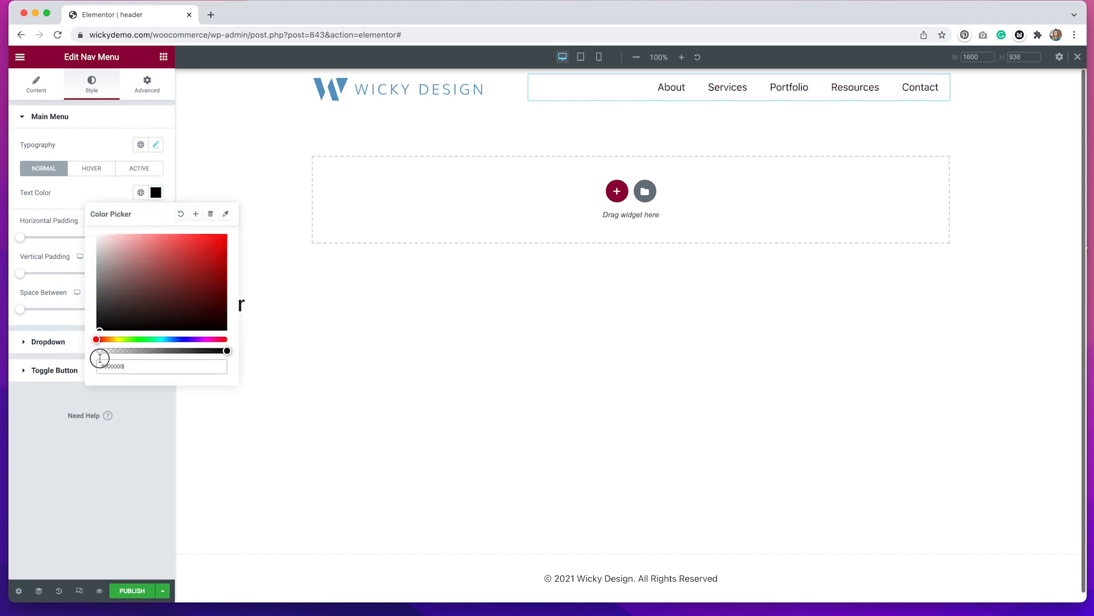
left_click(80, 184)
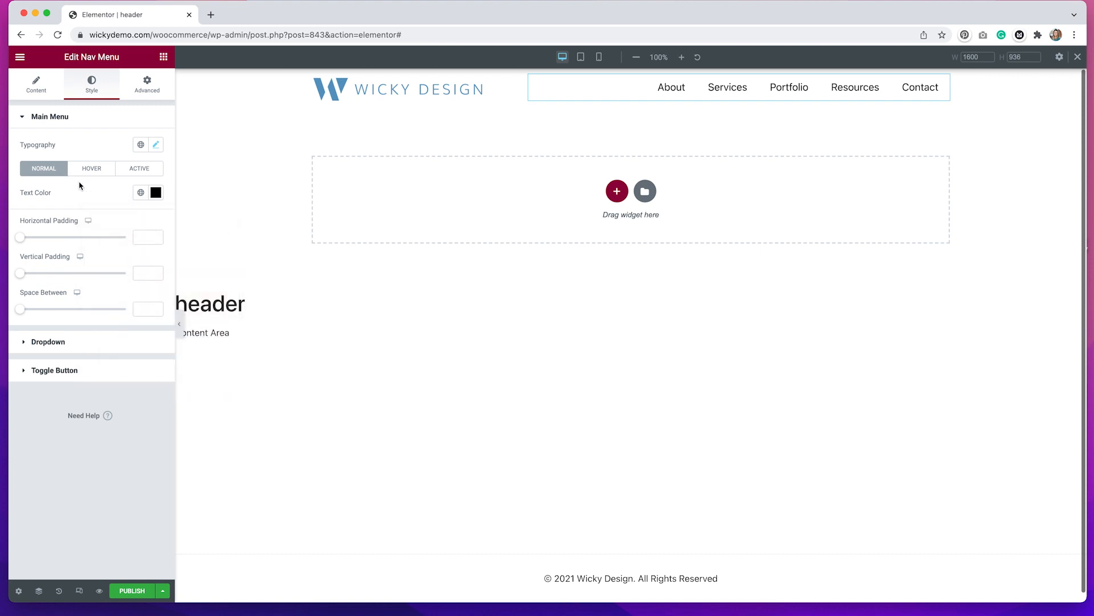
Set the main menu's hover text color to the light grey #B3B3B3.
left_click(92, 170)
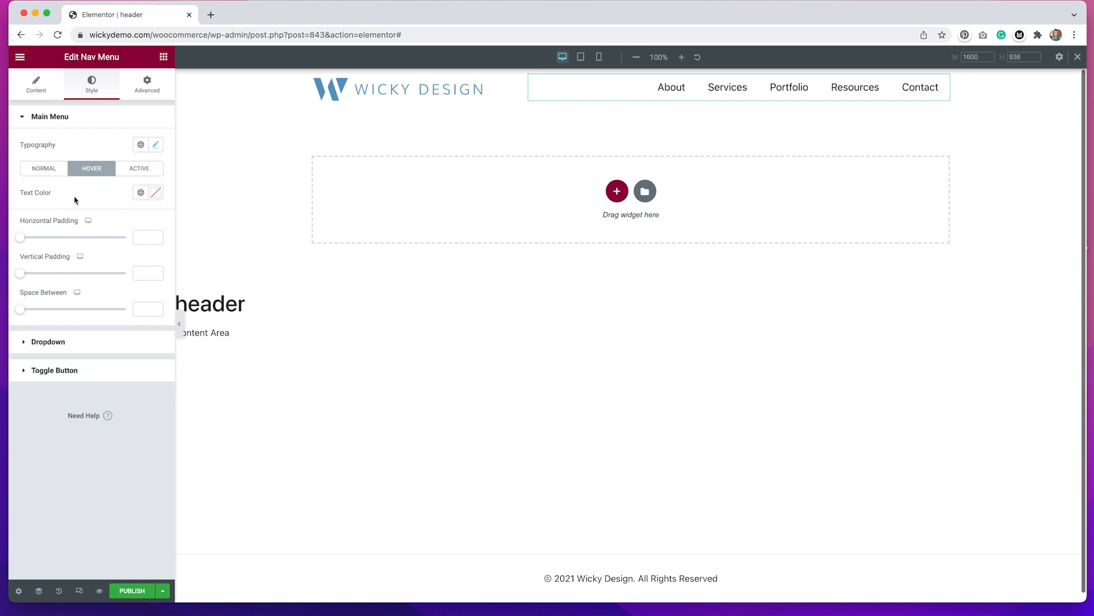
left_click(156, 195)
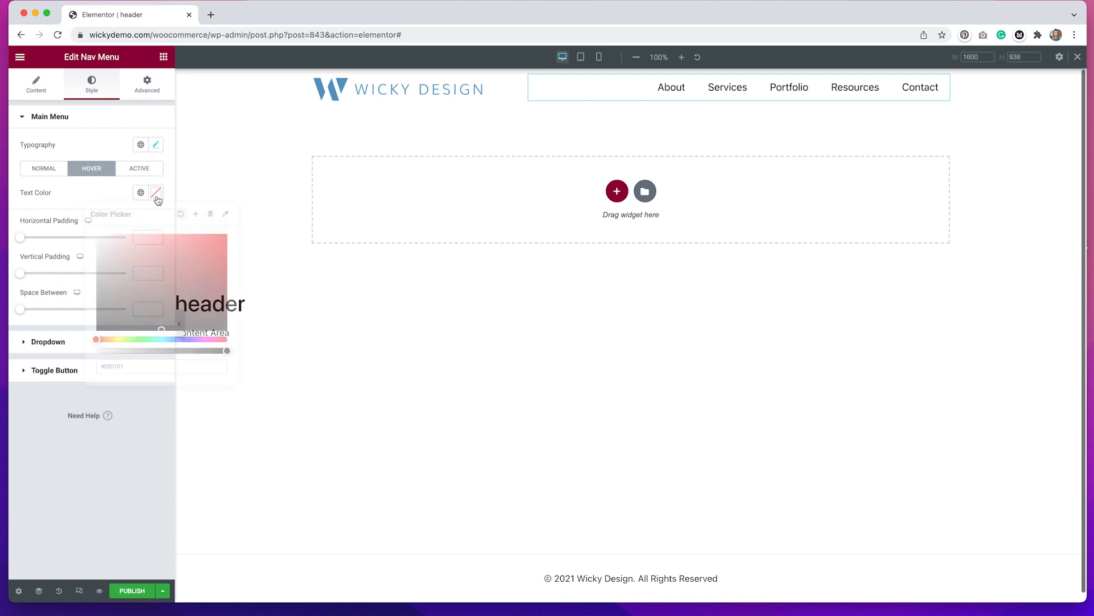
left_click(91, 263)
left_click(81, 193)
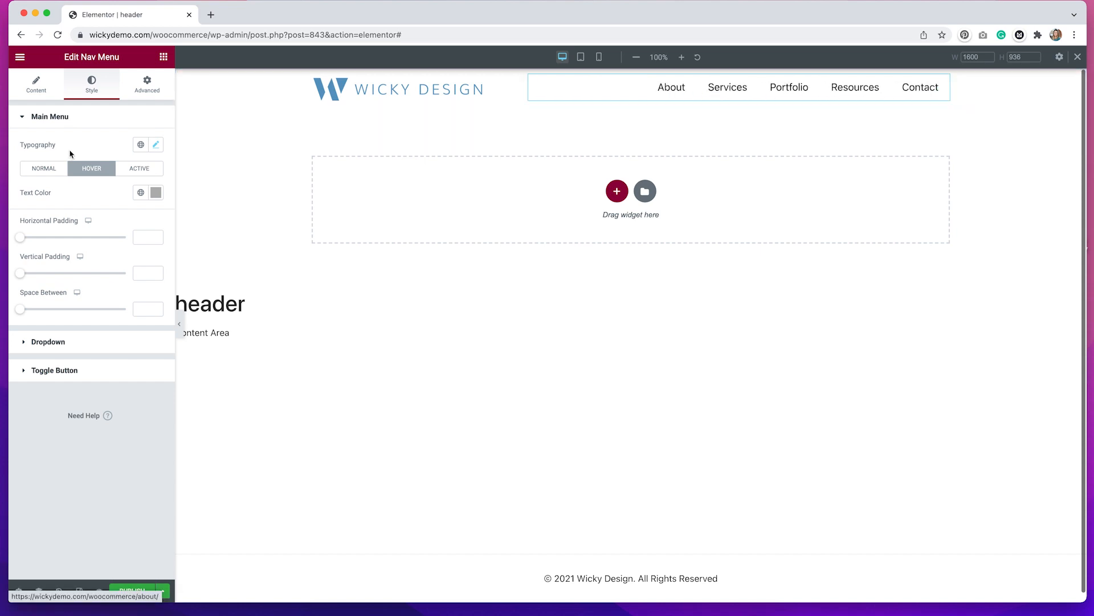
Copy the hover color code #B3B3B3 and apply it as the main menu's active text color.
left_click(155, 192)
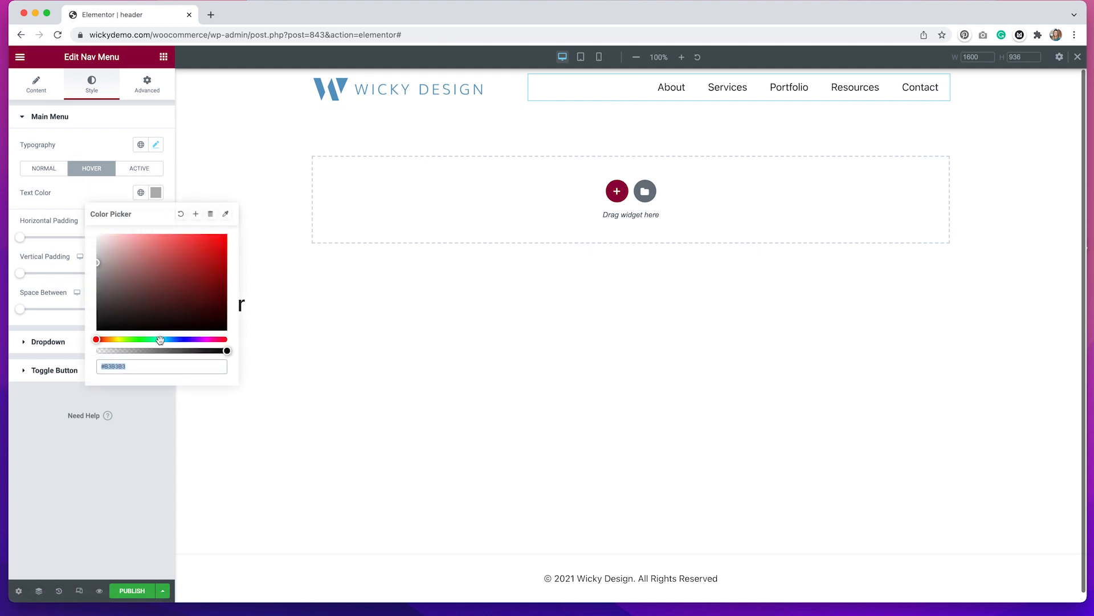
left_click(77, 202)
left_click(152, 173)
left_click(155, 195)
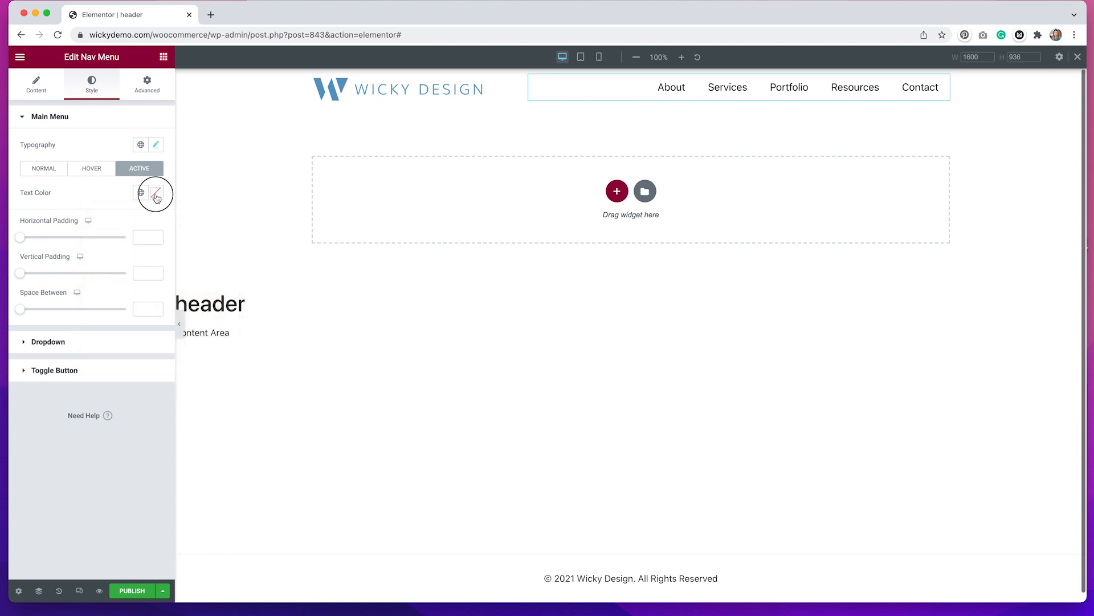
key("super+v")
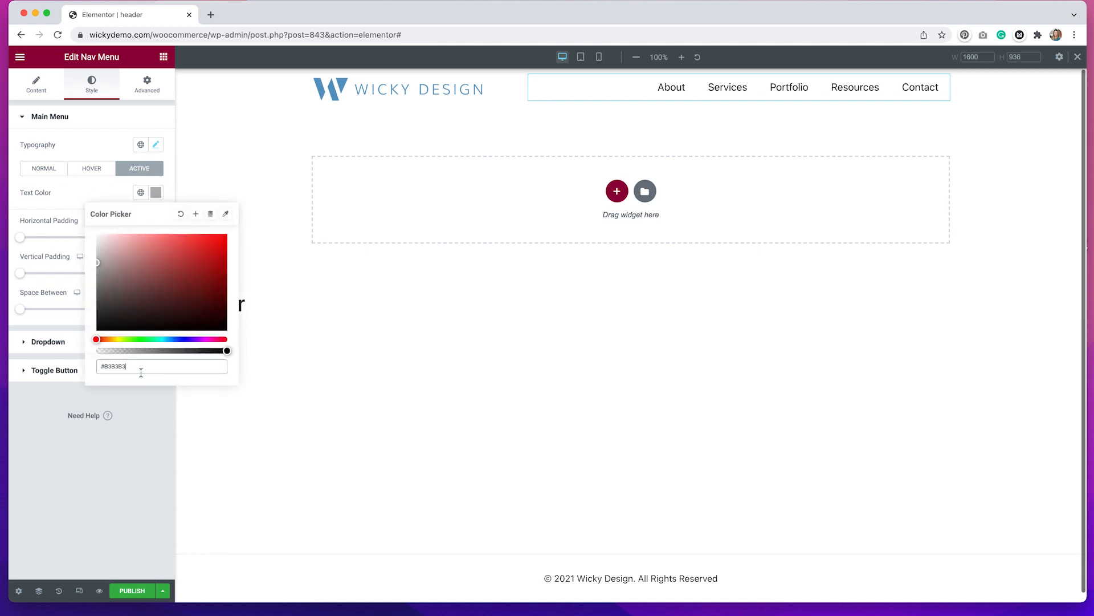
left_click(74, 196)
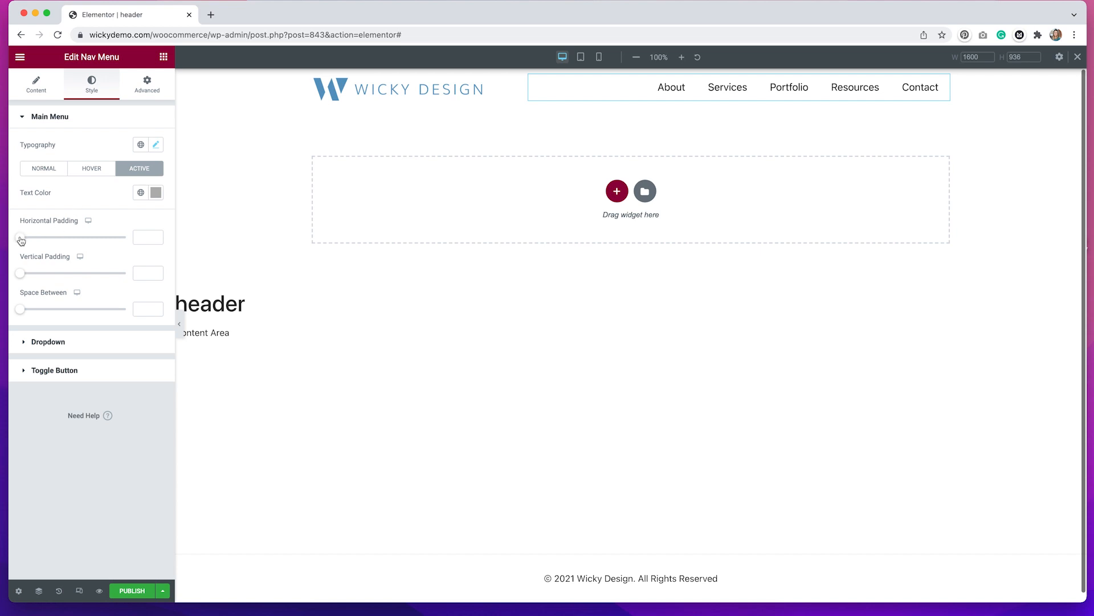
Set the main menu's horizontal padding to 21 and the space between items to 12, leaving the vertical padding blank.
left_click_drag(20, 240, 65, 239)
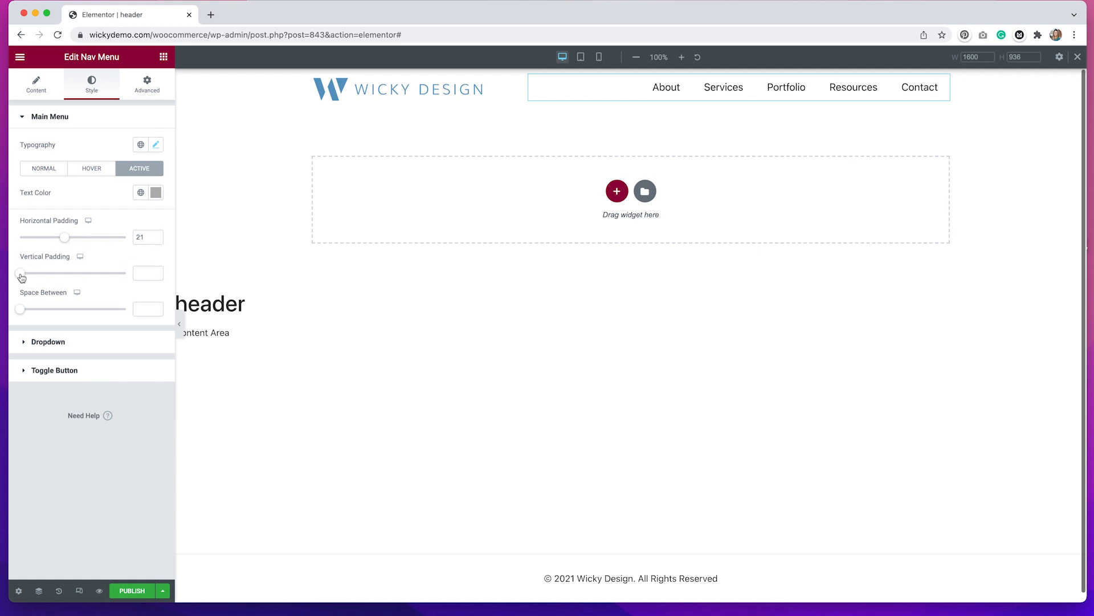
mouse_move(20, 275)
left_mouse_down()
mouse_move(75, 275)
mouse_move(39, 272)
left_mouse_up()
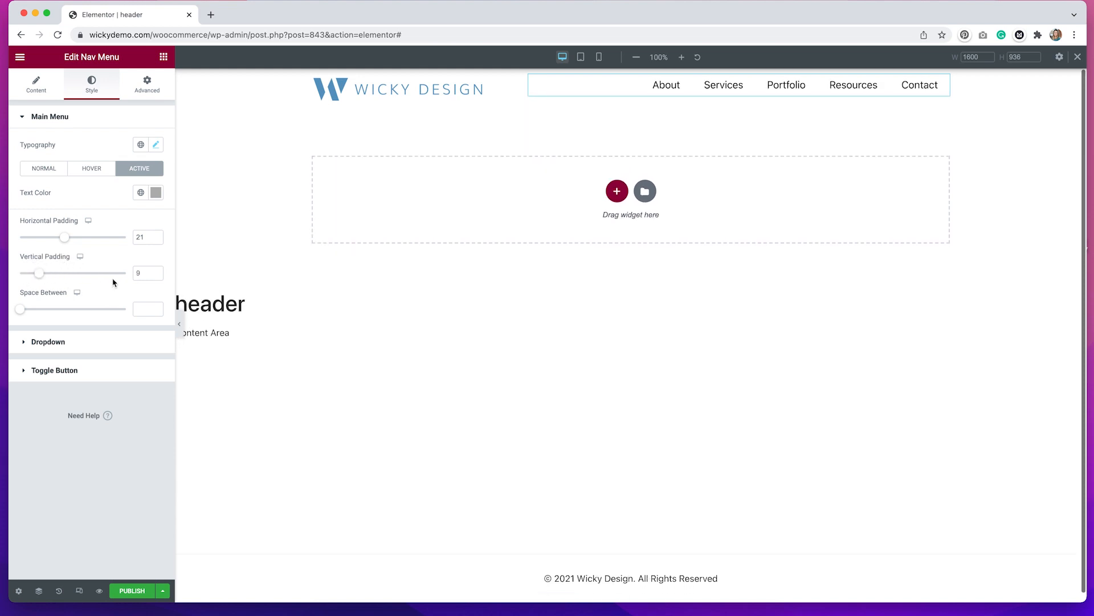
double_click(135, 275)
key("BackSpace")
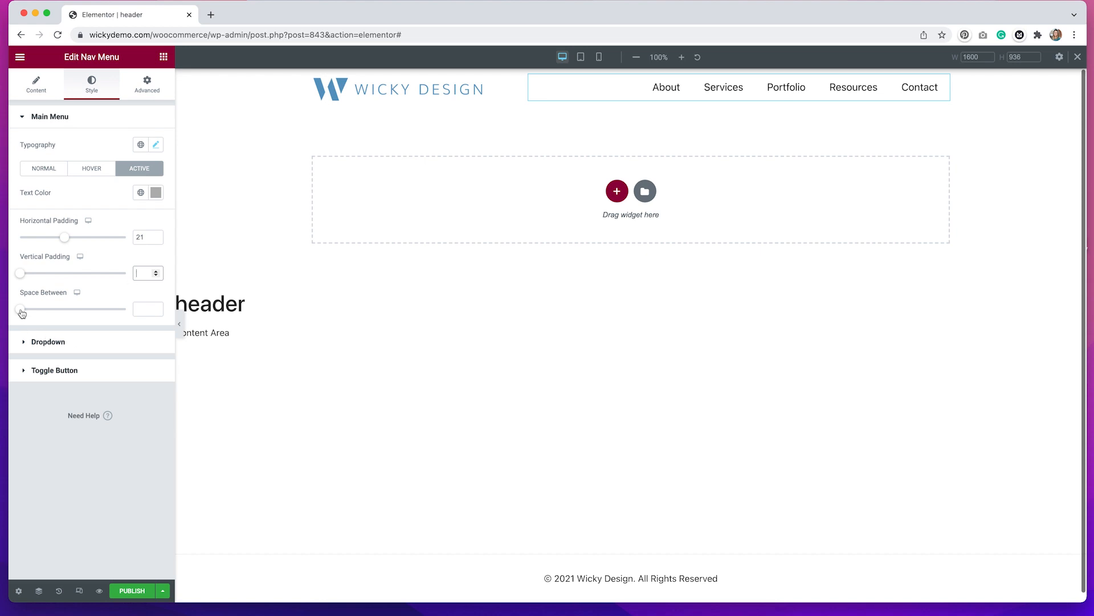
mouse_move(20, 310)
left_mouse_down()
mouse_move(49, 311)
mouse_move(39, 310)
left_mouse_up()
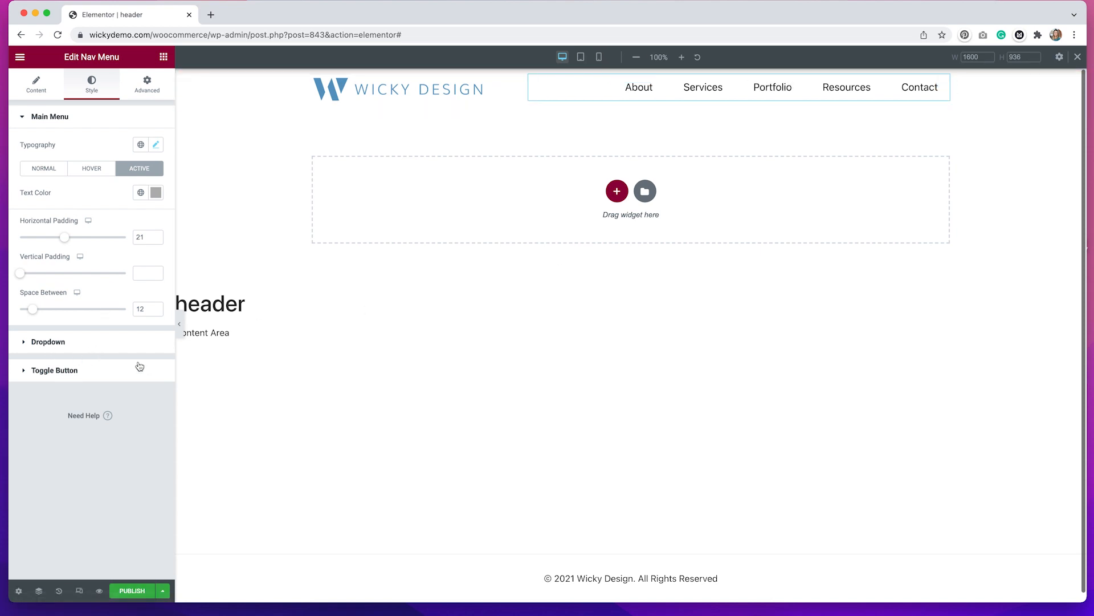
Review the menu's Dropdown style options and test expanding and collapsing the hamburger menu in the tablet preview.
left_click(26, 342)
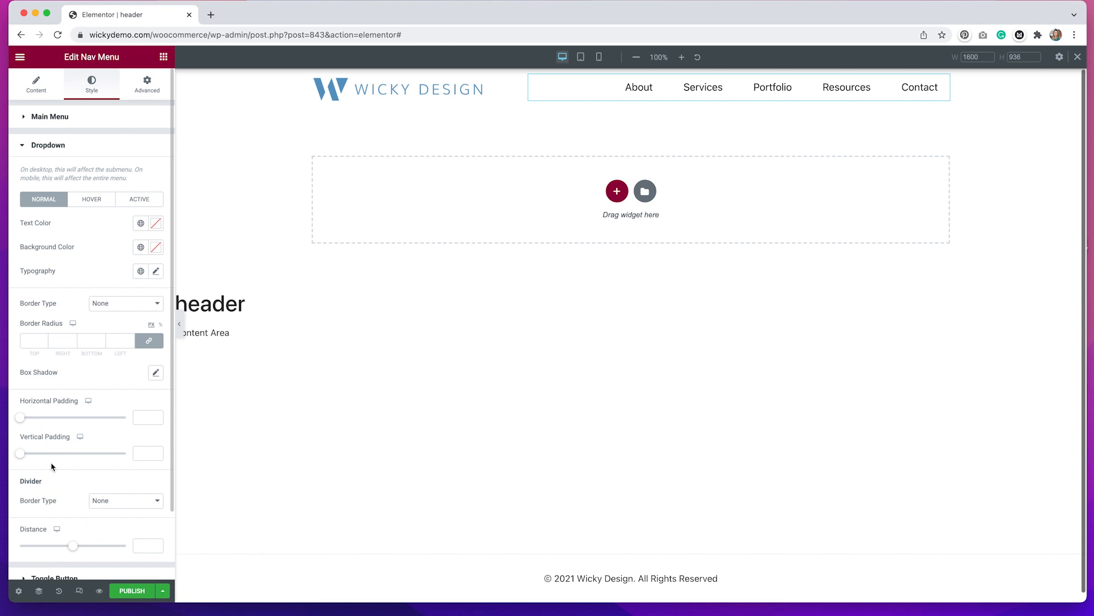
scroll(50, 466, "down", 2)
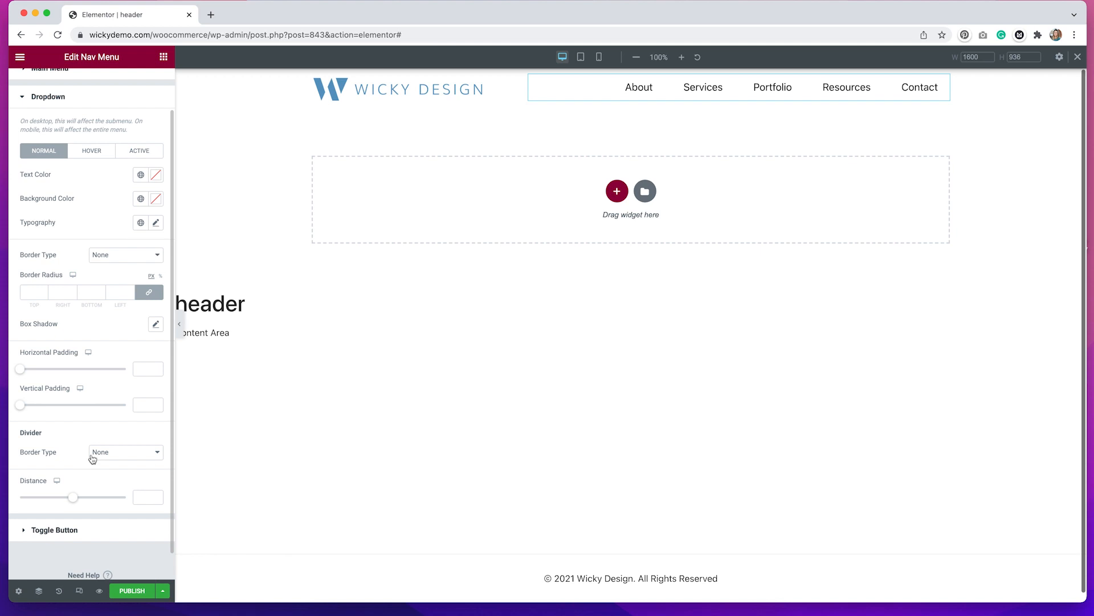
left_click(580, 57)
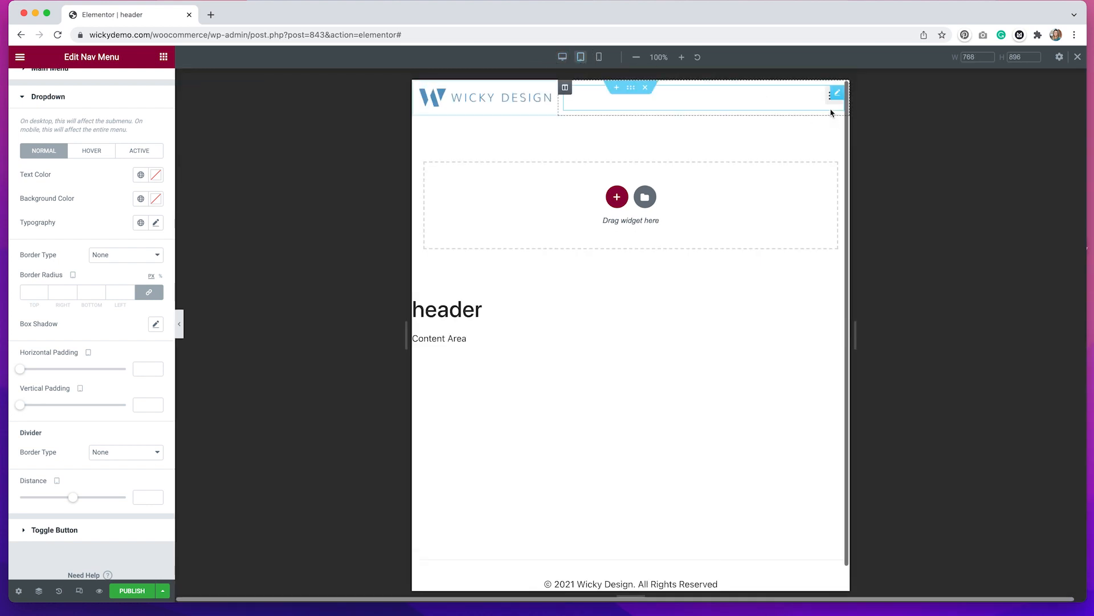
left_click(831, 102)
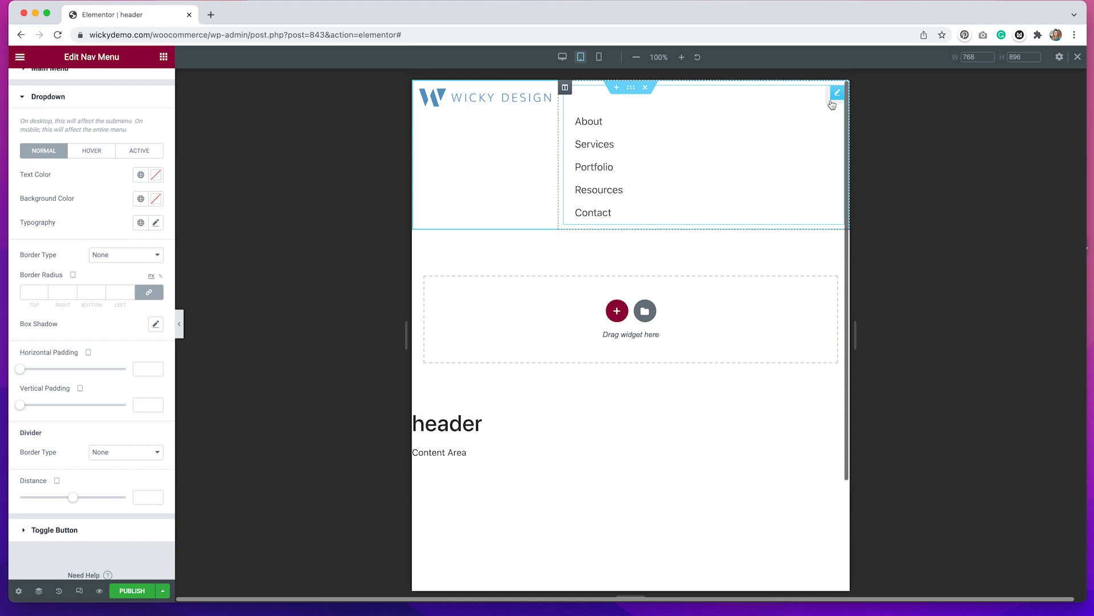
left_click(832, 103)
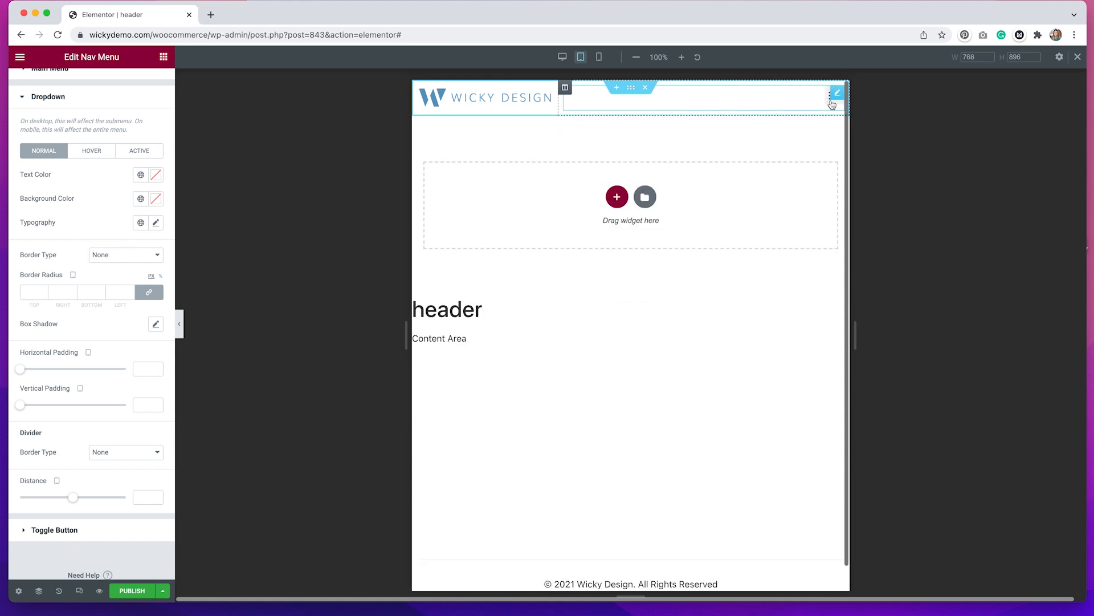
left_click(832, 103)
left_click(831, 103)
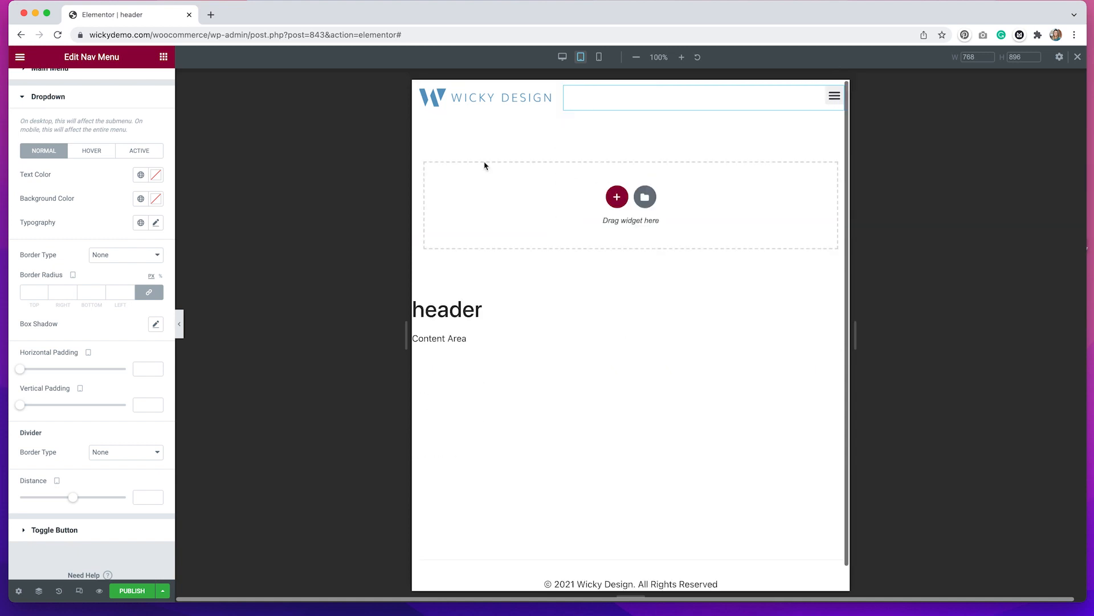
Enable Full Width for the mobile dropdown and expand the hamburger menu in the tablet preview.
scroll(118, 165, "up", 3)
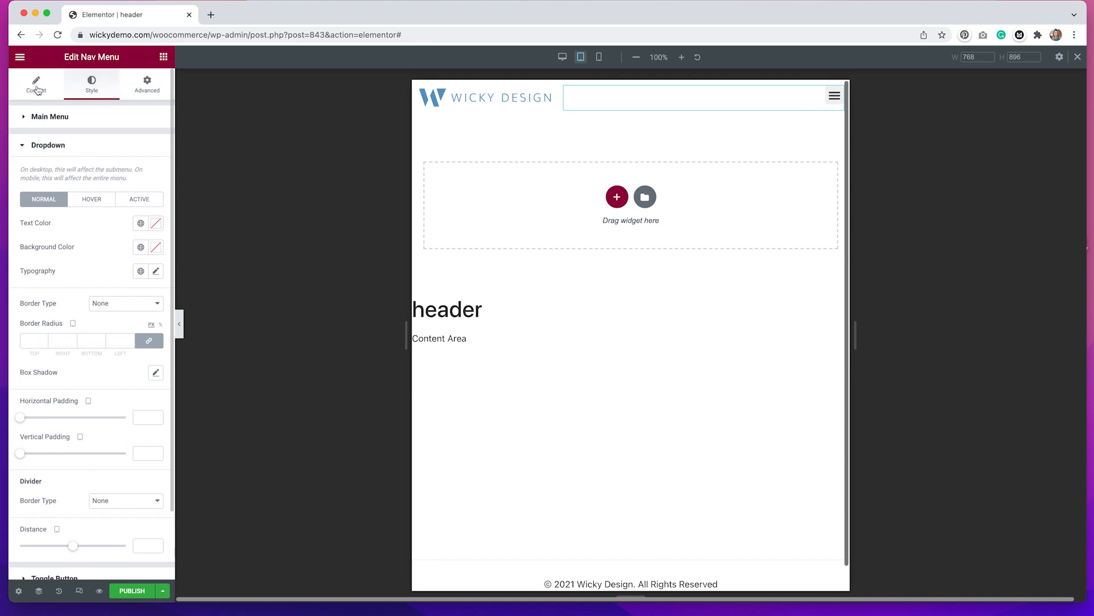
left_click(38, 86)
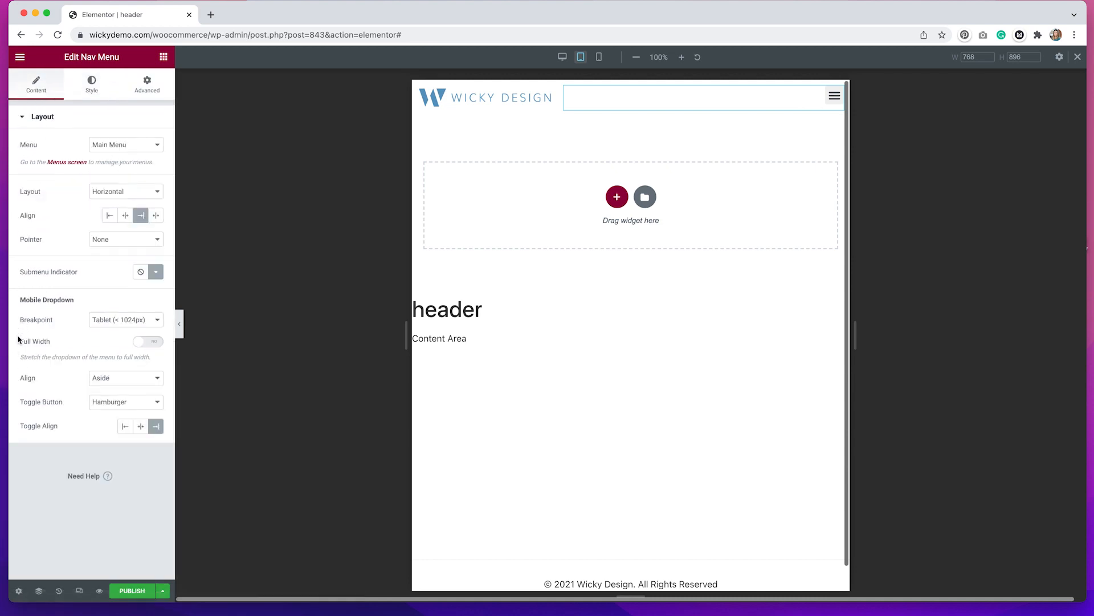
left_click(156, 344)
left_click(835, 105)
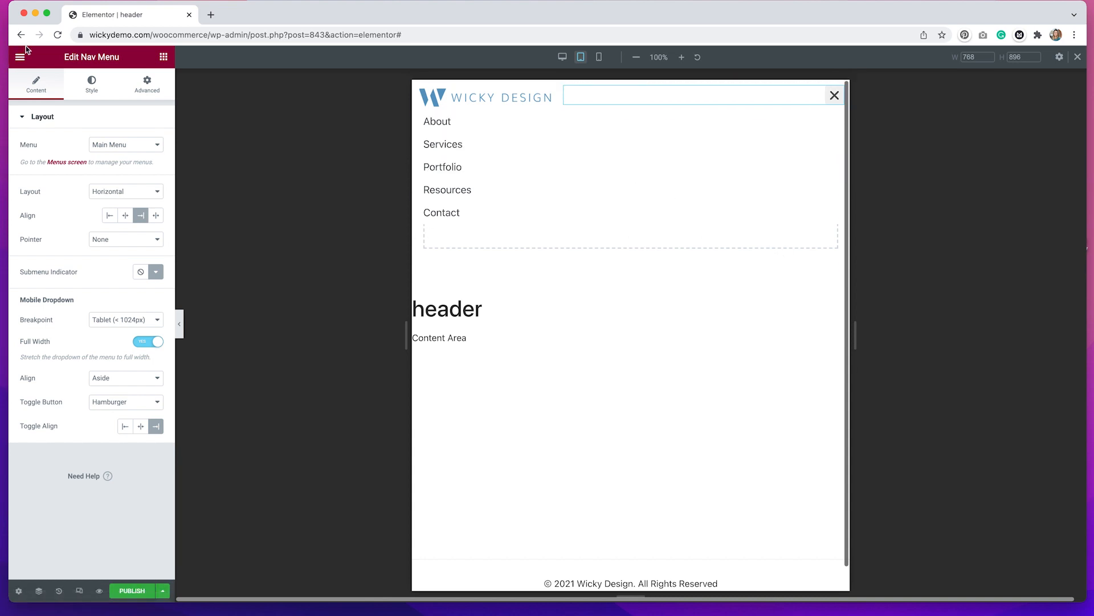
Set the nav menu dropdown's vertical padding to 19 and its distance to 32.
left_click(92, 91)
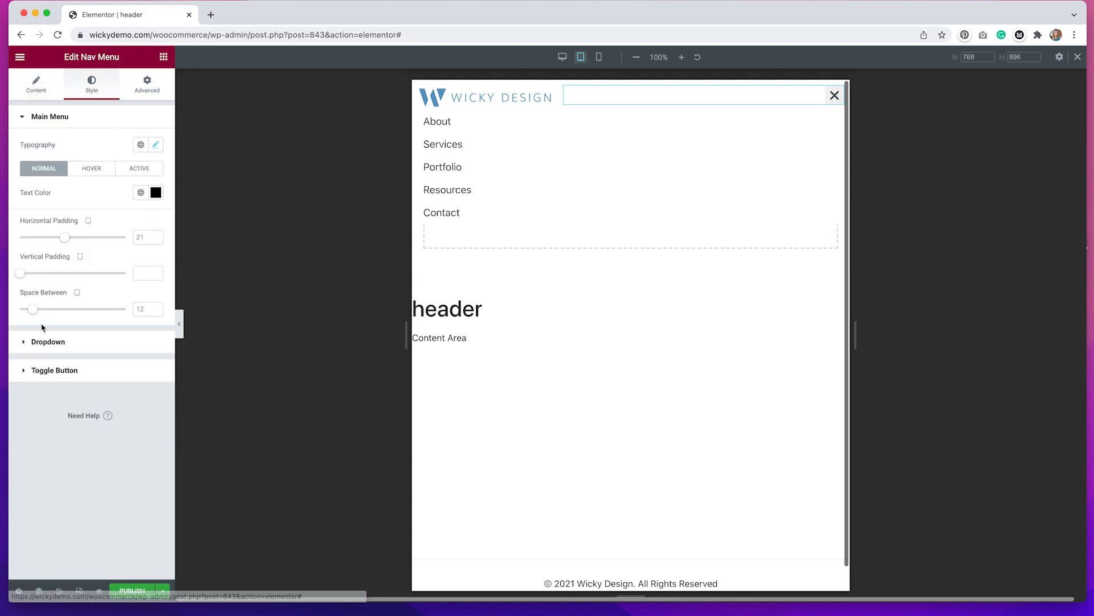
left_click(31, 341)
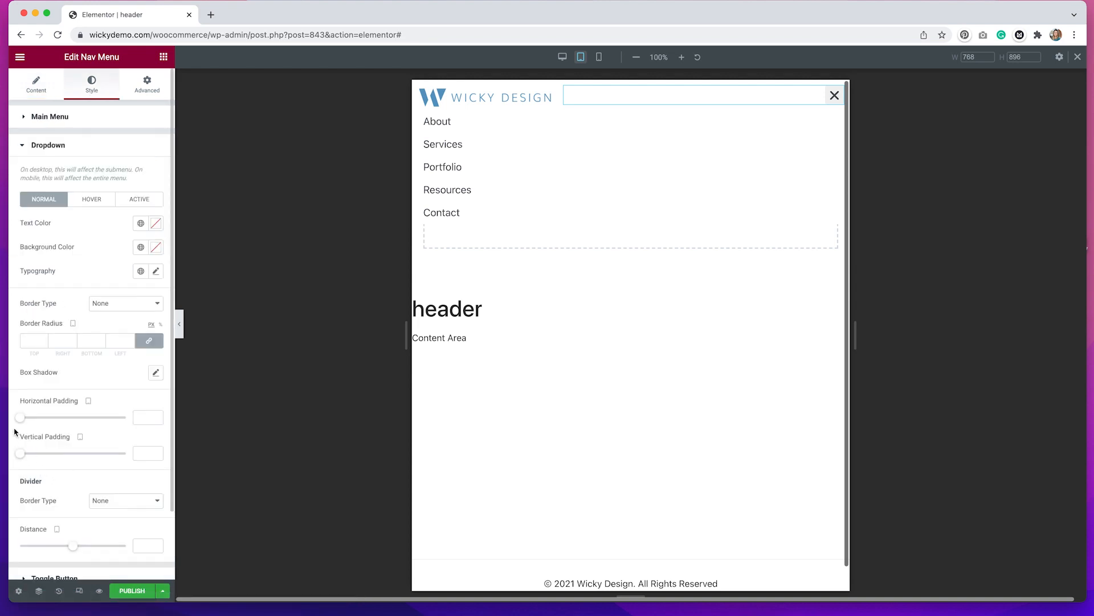
left_click_drag(20, 460, 59, 453)
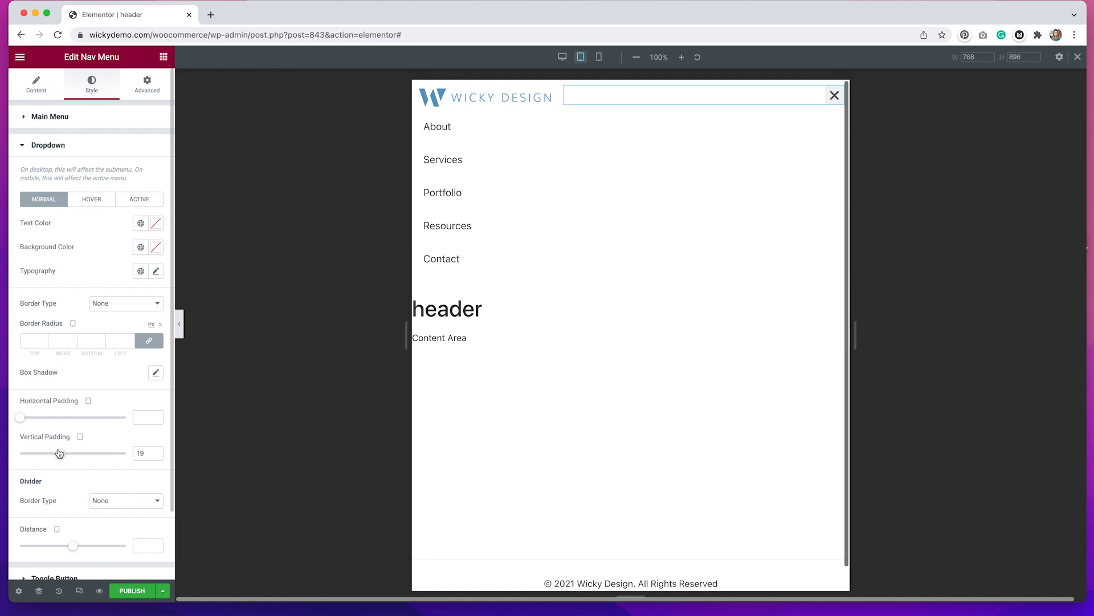
left_click_drag(73, 547, 92, 547)
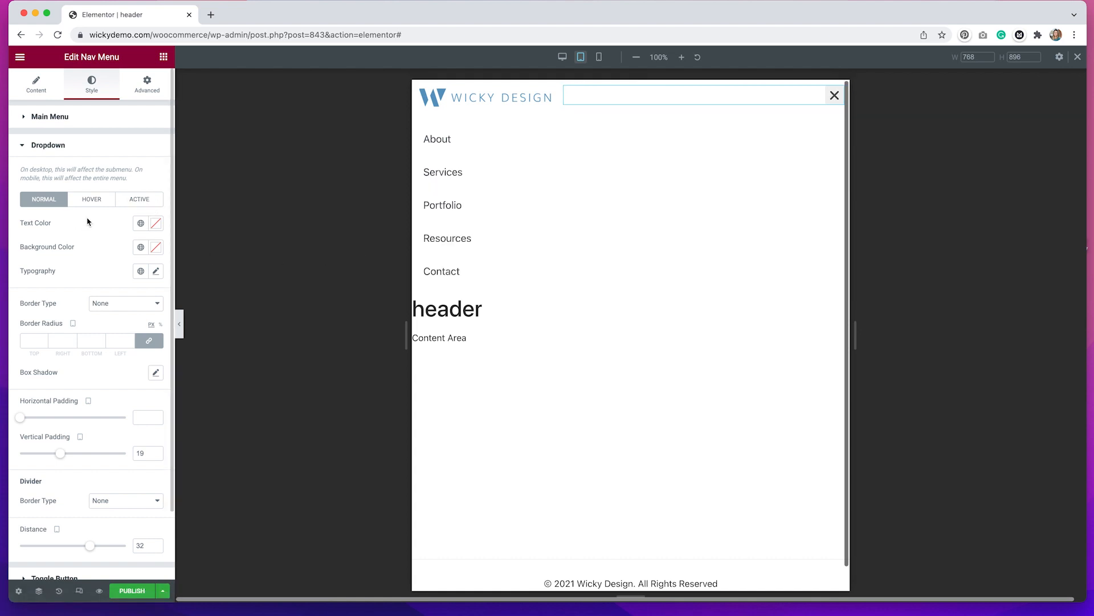
Make the dropdown's hover background color fully transparent (#02010100).
left_click(93, 200)
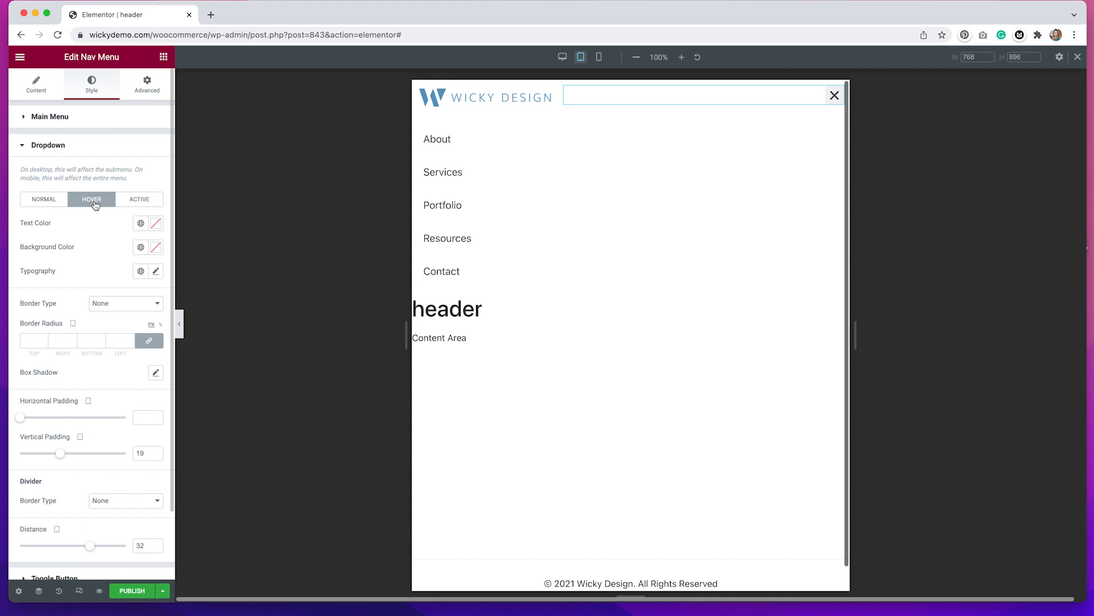
left_click(156, 248)
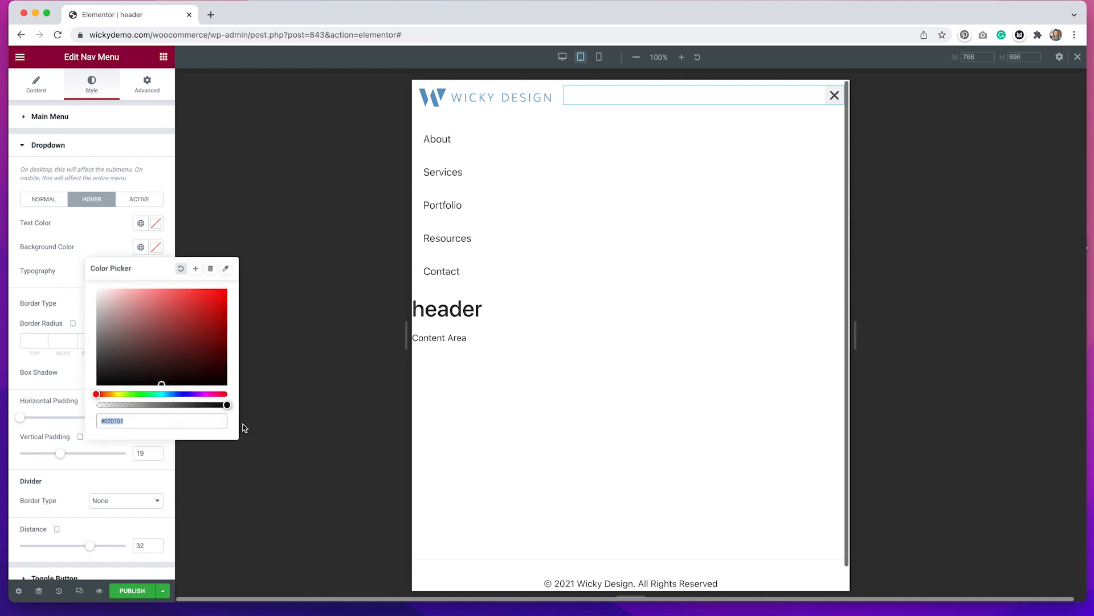
left_click(228, 405)
left_click_drag(228, 405, 80, 401)
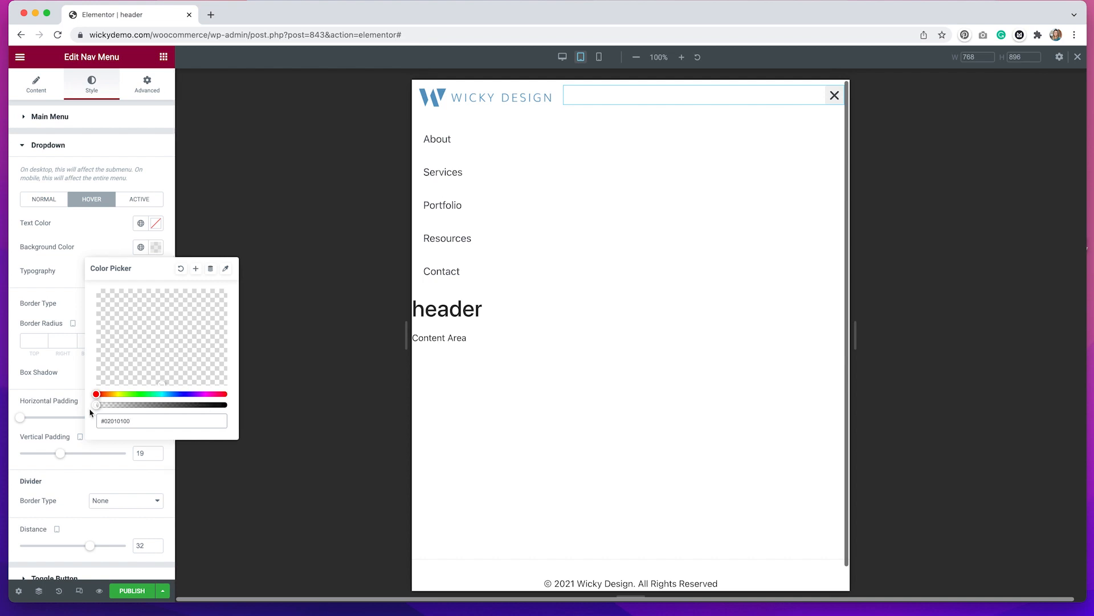
left_click_drag(95, 406, 82, 407)
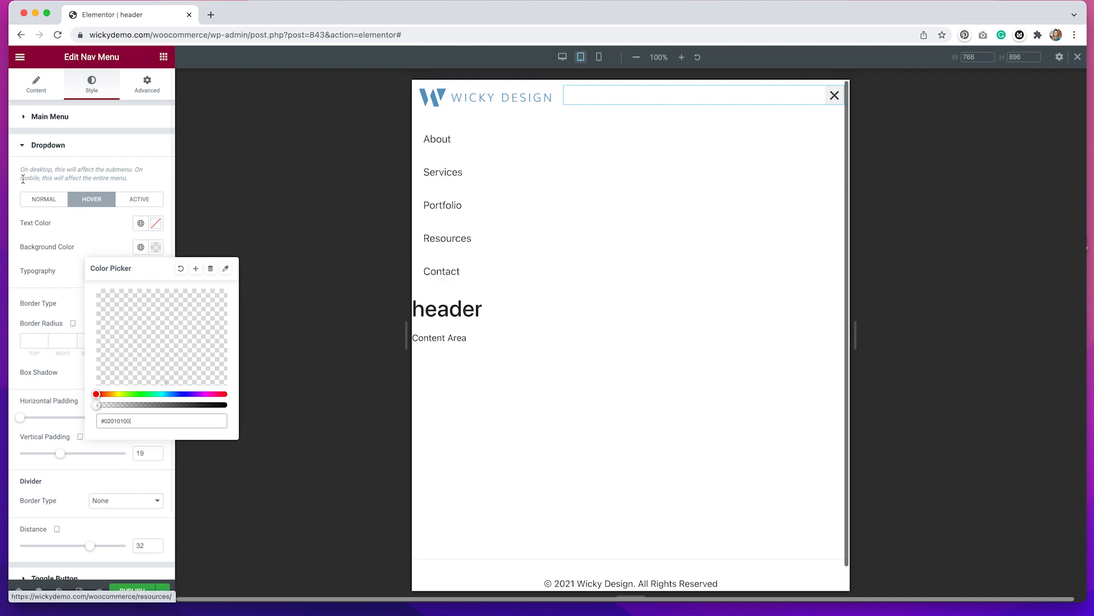
left_click(104, 240)
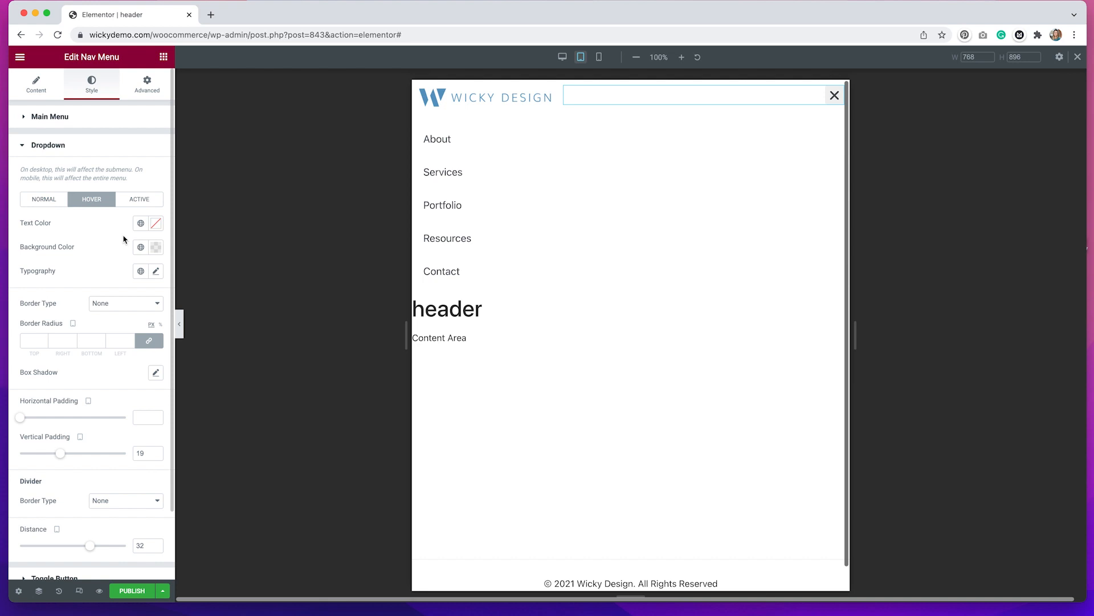
Set the dropdown's hover and active text colors to #B3B3B3.
left_click(156, 224)
type("#B3B3B3")
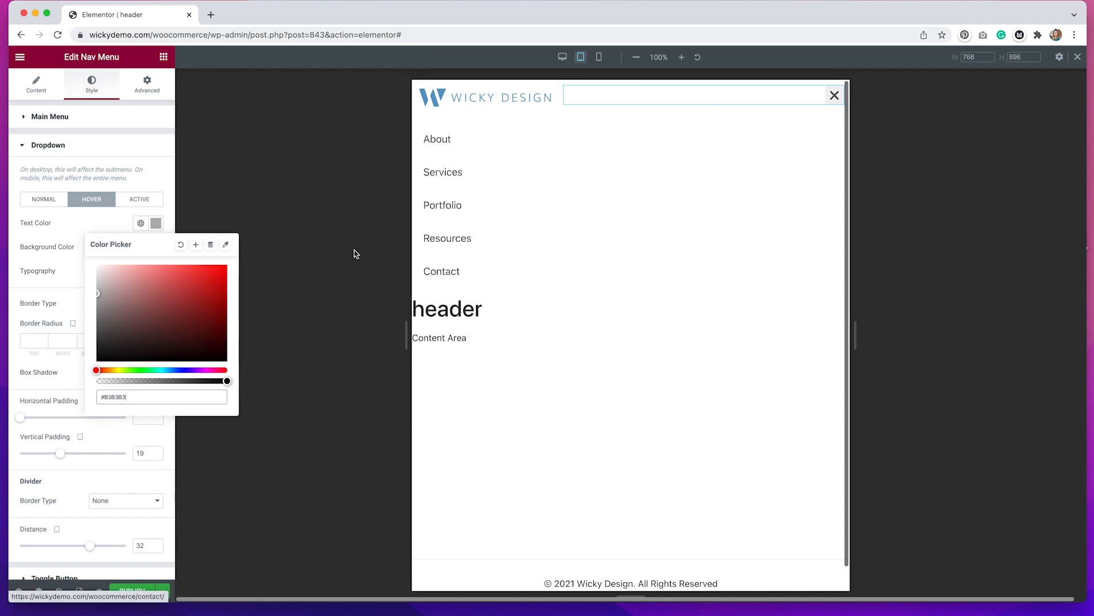
left_click(89, 218)
left_click(142, 202)
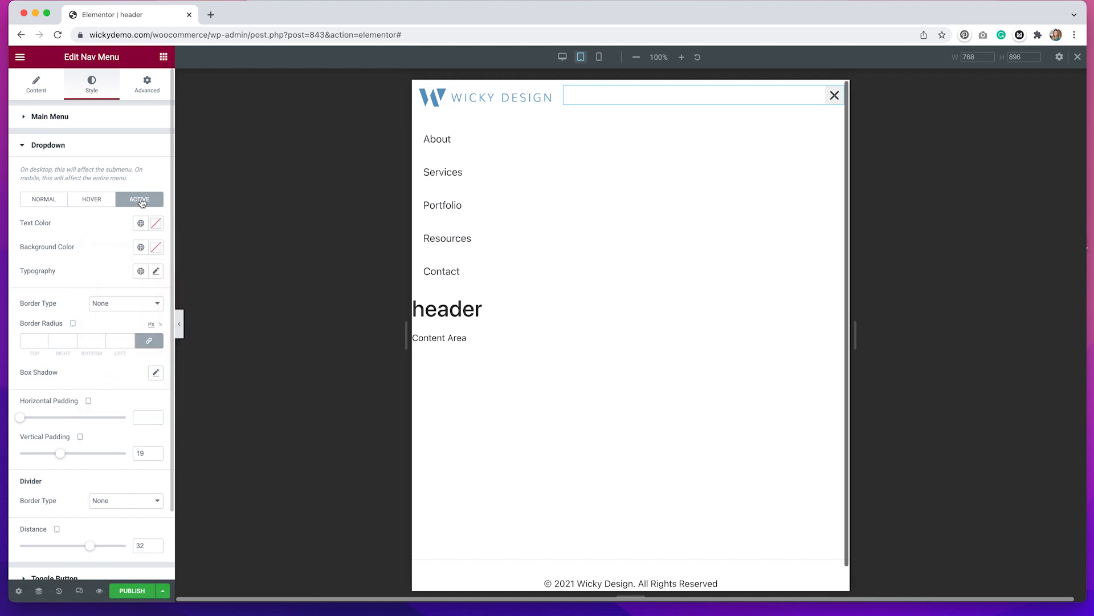
left_click(155, 223)
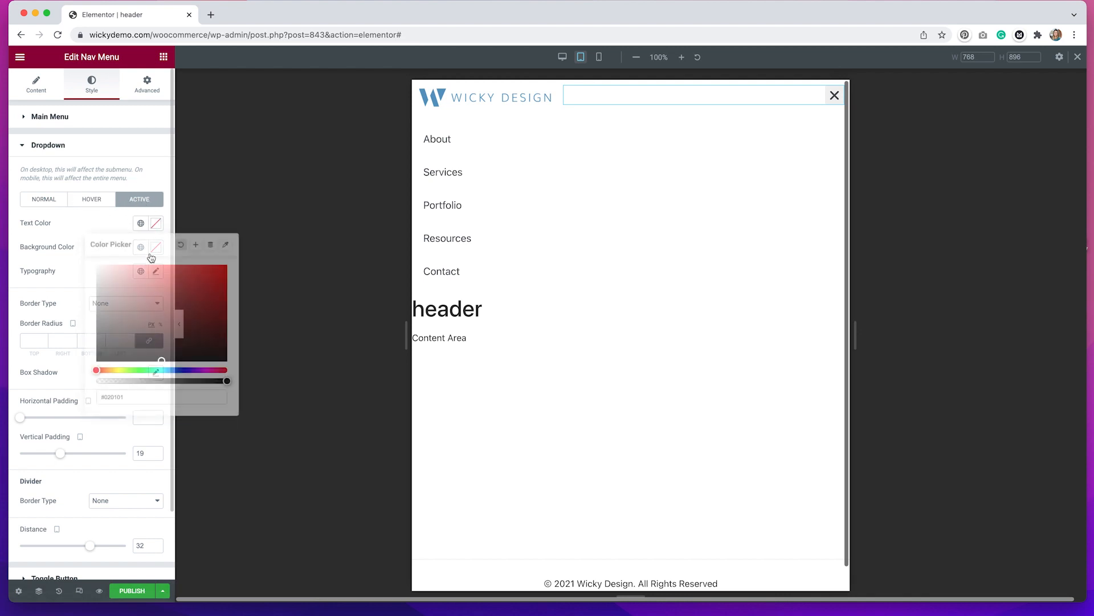
left_click(145, 332)
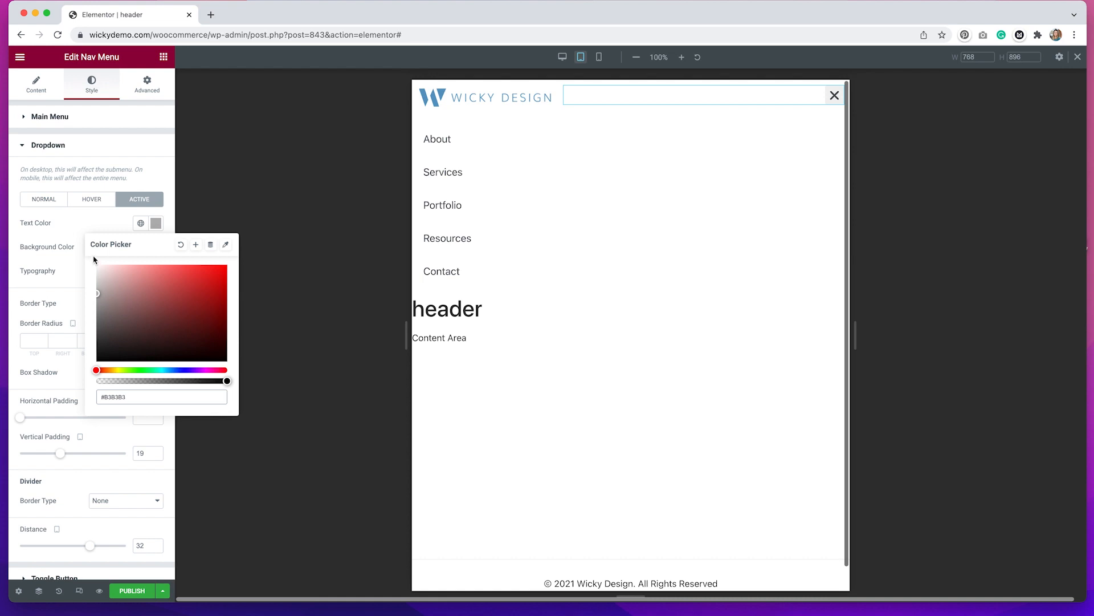
left_click(88, 225)
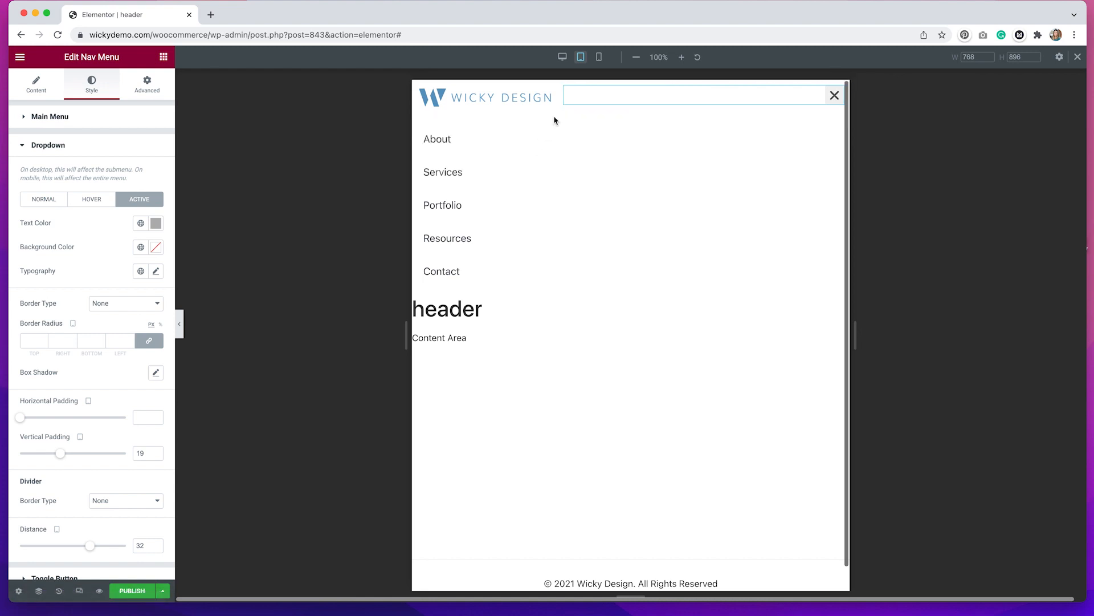
In the mobile preview, set the logo column's width to 80% and the menu column's width to 20%.
left_click(599, 57)
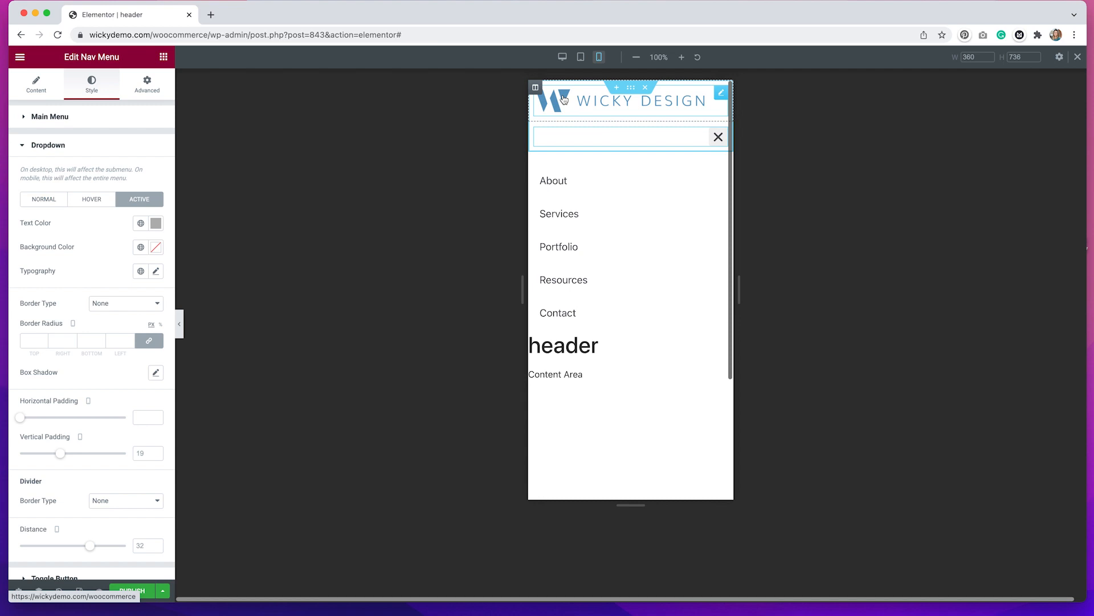
left_click(536, 88)
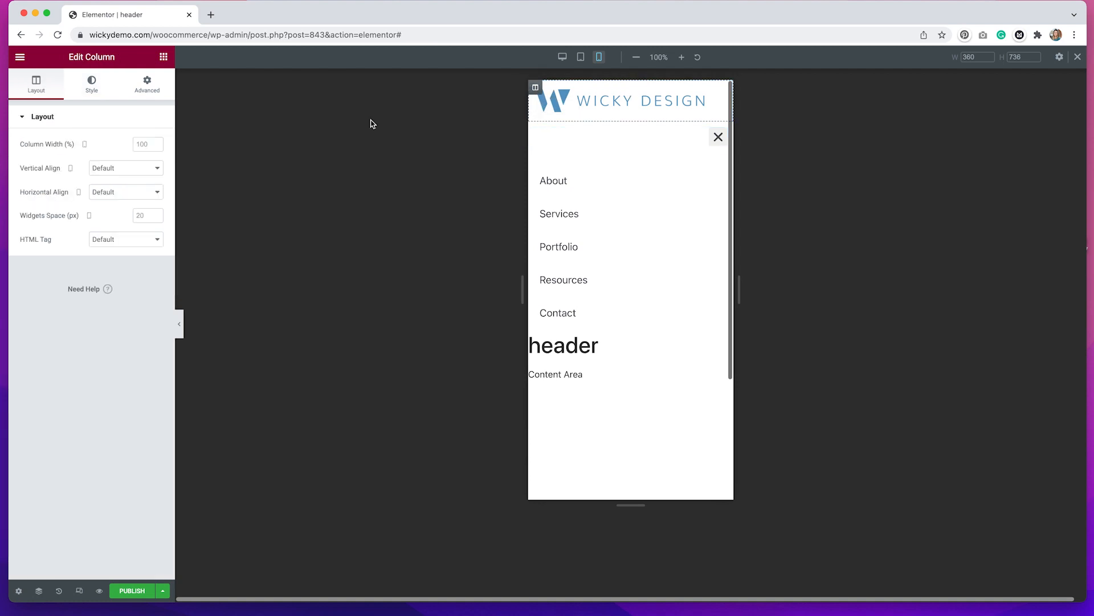
left_click(143, 147)
type("80")
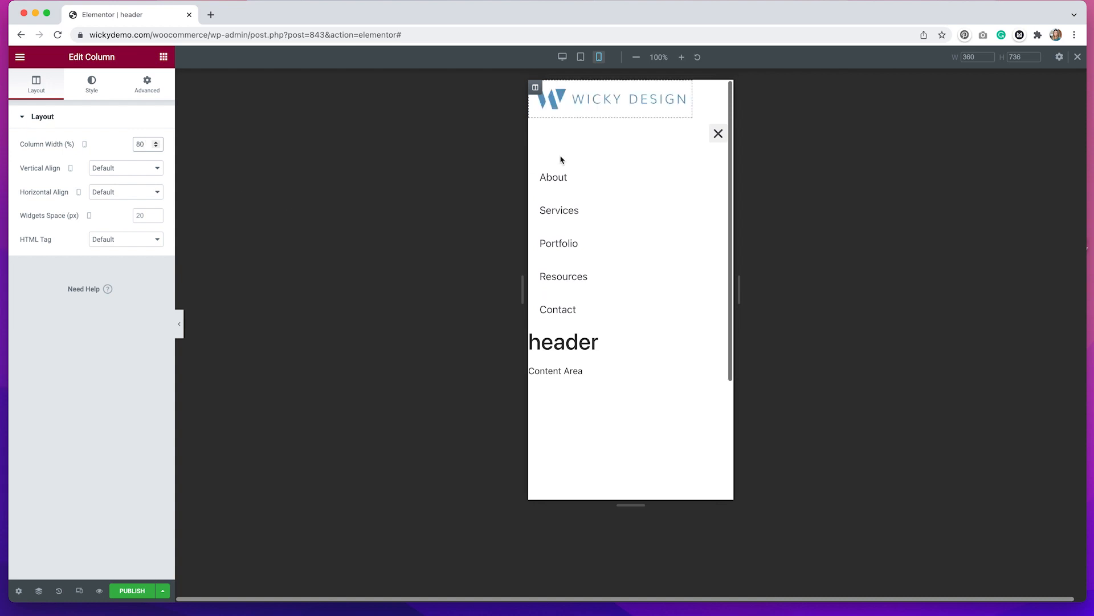
left_click(536, 127)
left_click(147, 145)
type("20")
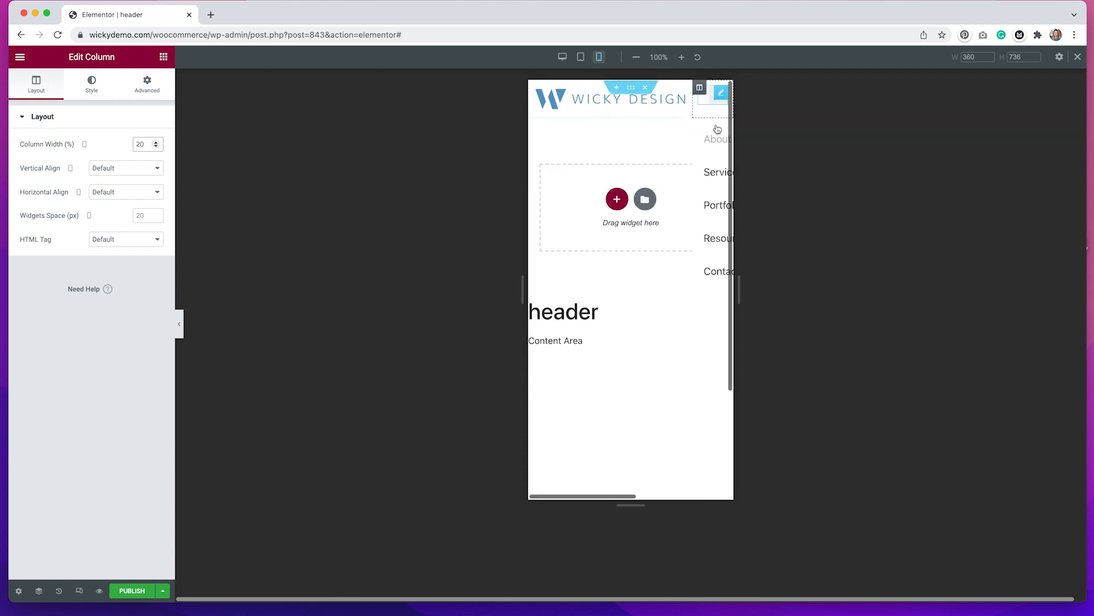
Test expanding and collapsing the hamburger menu in the mobile preview.
left_click(715, 105)
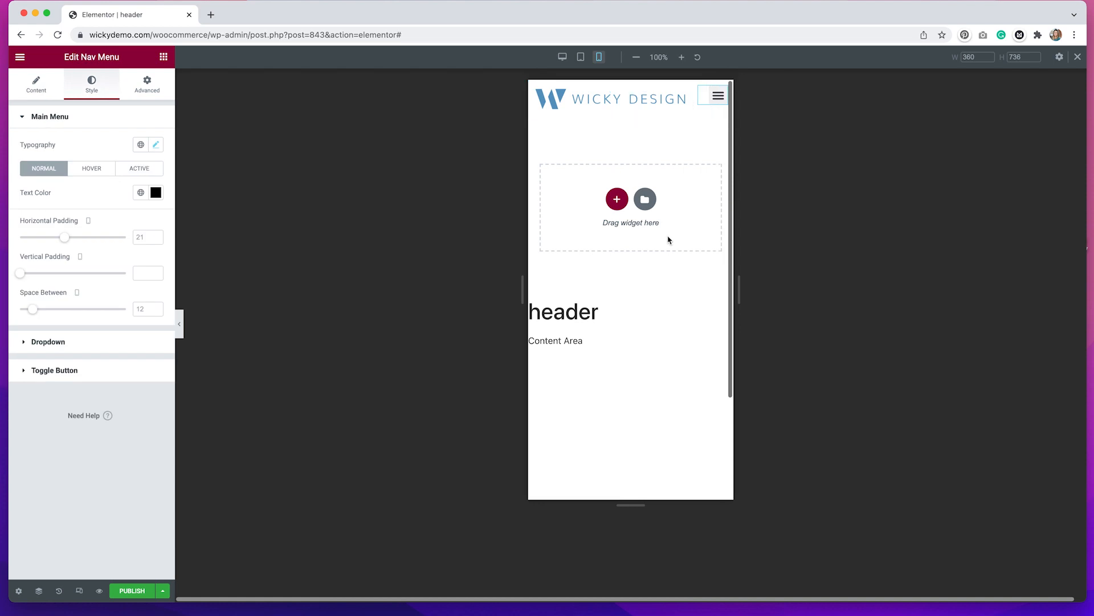
left_click(718, 95)
left_click(719, 96)
left_click(709, 105)
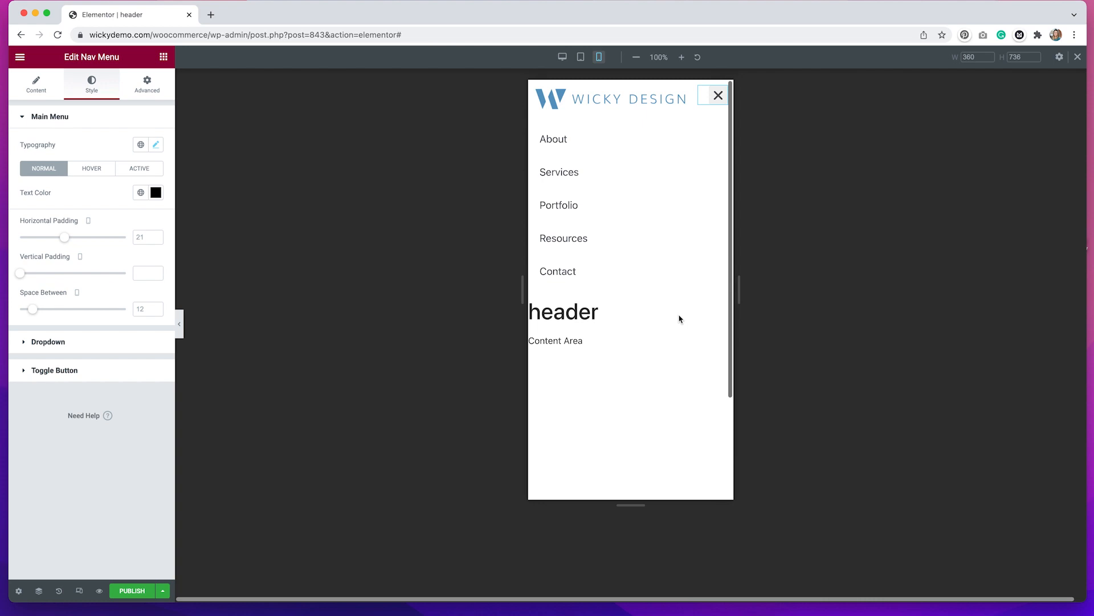
left_click(710, 103)
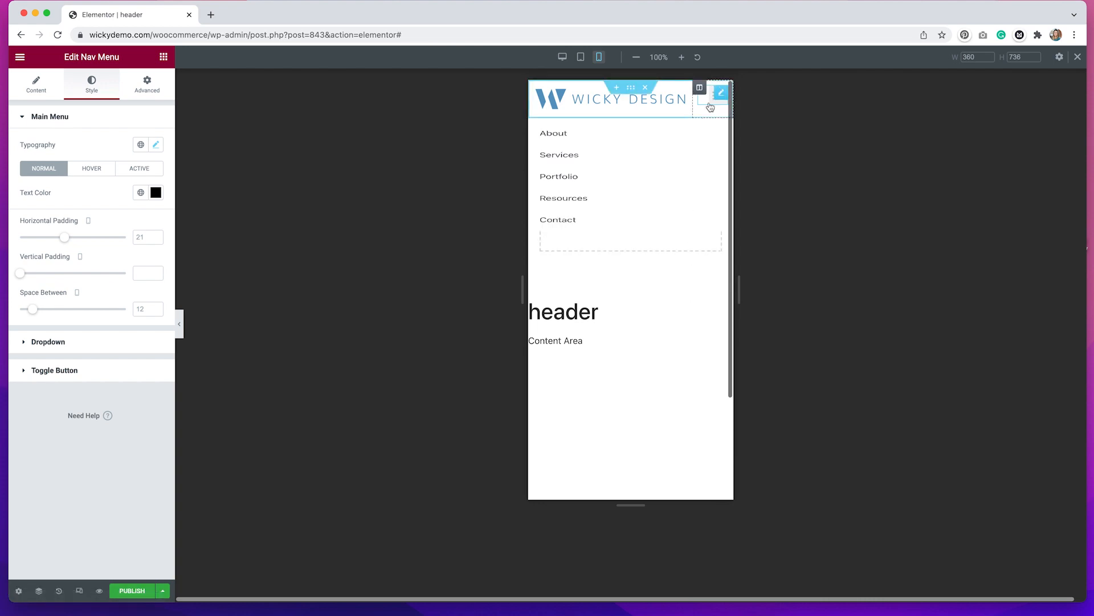
Give the menu's toggle button a fully transparent normal background (#02010100) and a #000000 icon color.
left_click(24, 371)
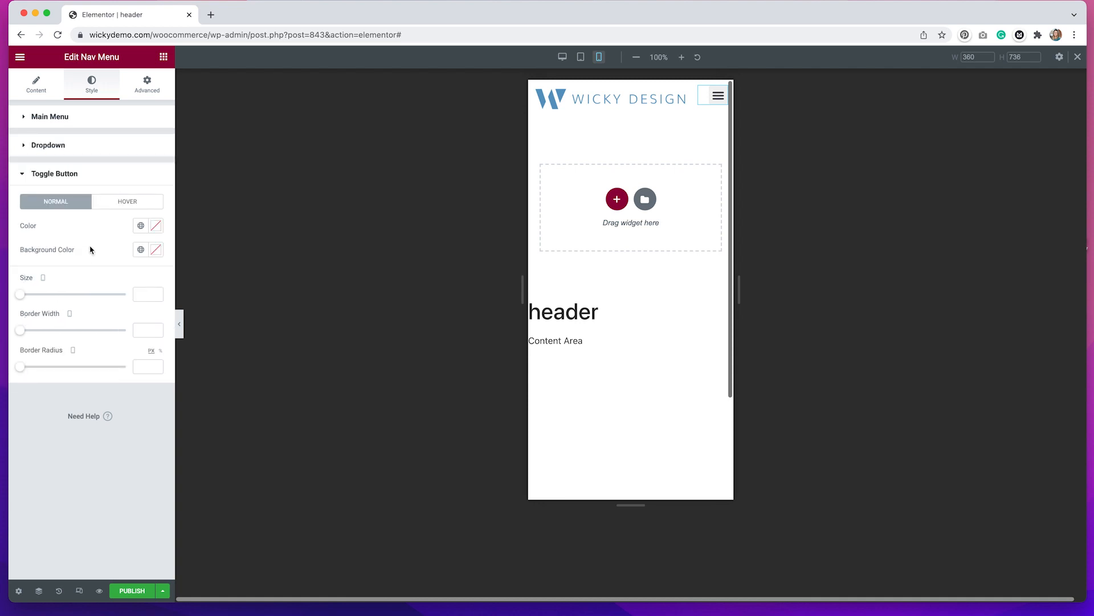
left_click(155, 249)
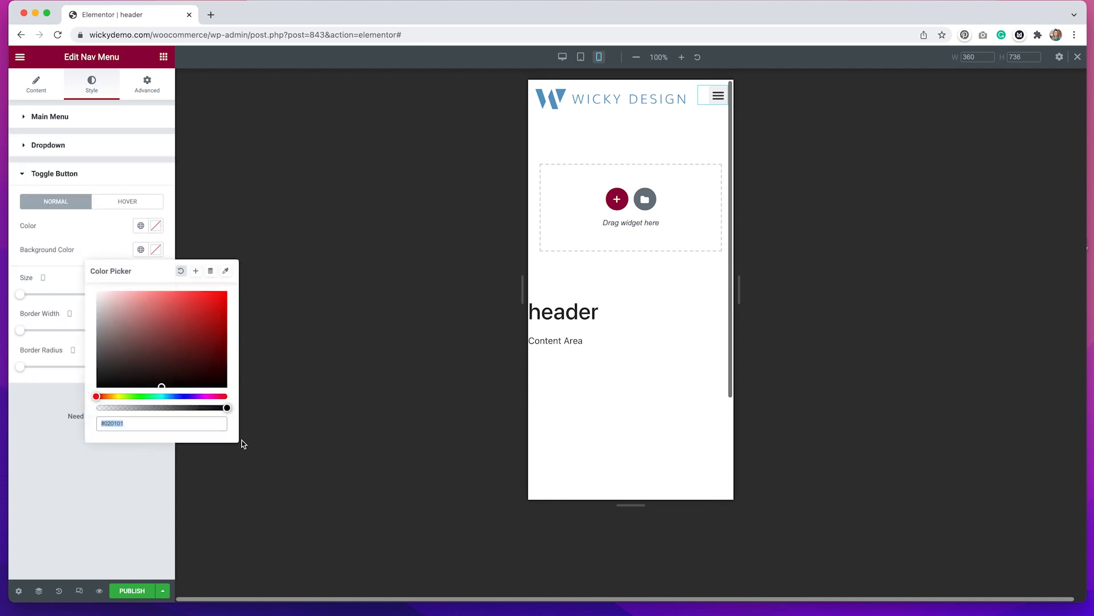
left_click_drag(228, 407, 77, 397)
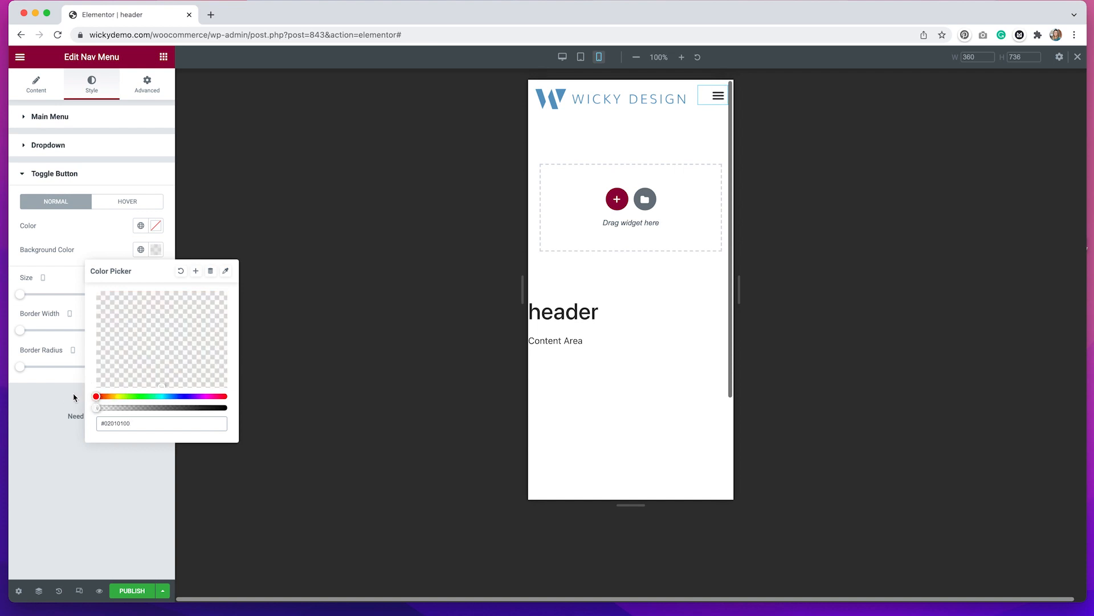
left_click(101, 238)
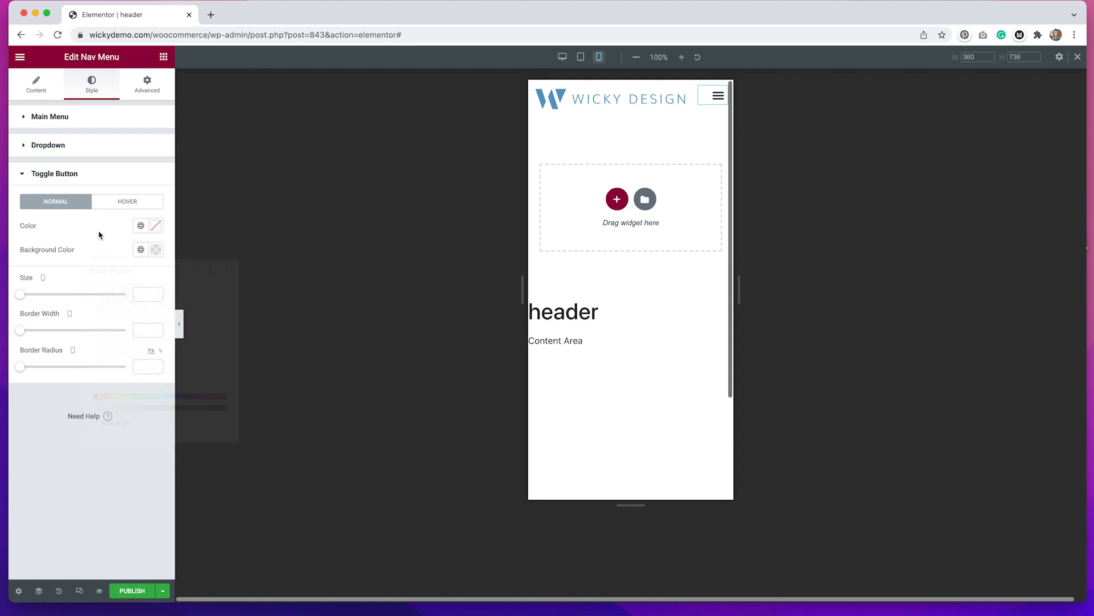
left_click(156, 226)
left_click_drag(165, 326, 91, 372)
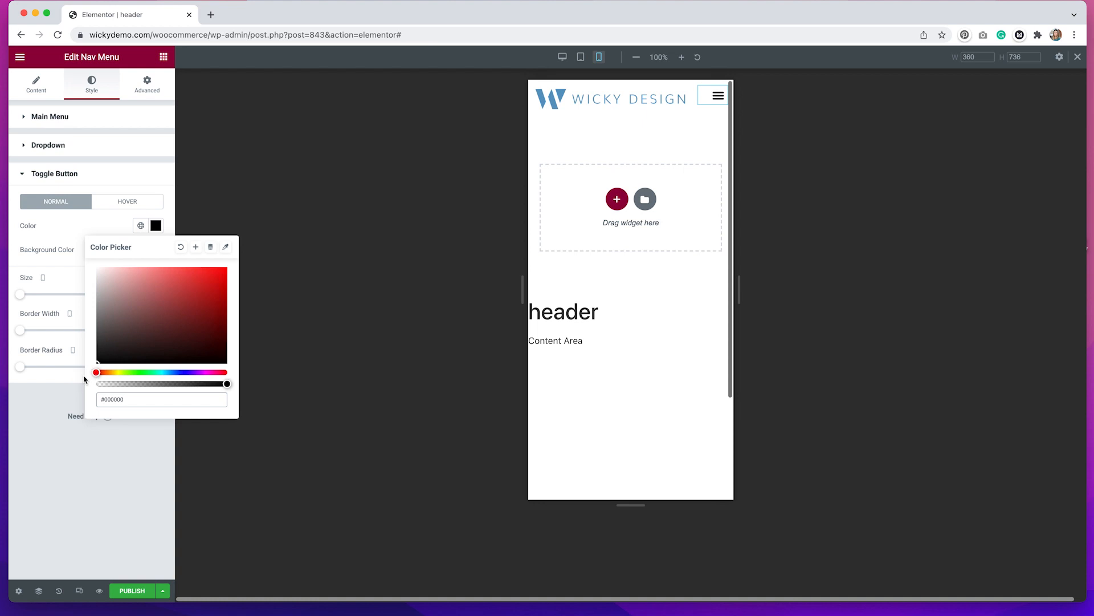
left_click(78, 231)
Set the toggle button's hover color to gray.
left_click(128, 202)
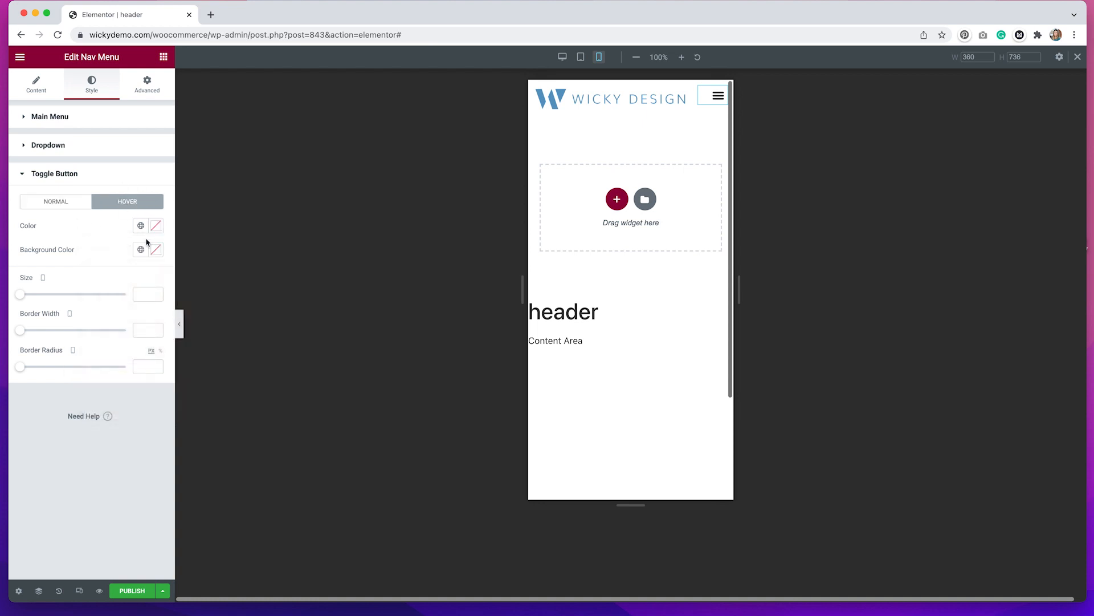
left_click(156, 226)
left_click(163, 269)
left_click(98, 221)
Return to the desktop preview, set the nav menu's Sticky motion effect to Top, and check how it scrolls.
left_click(562, 58)
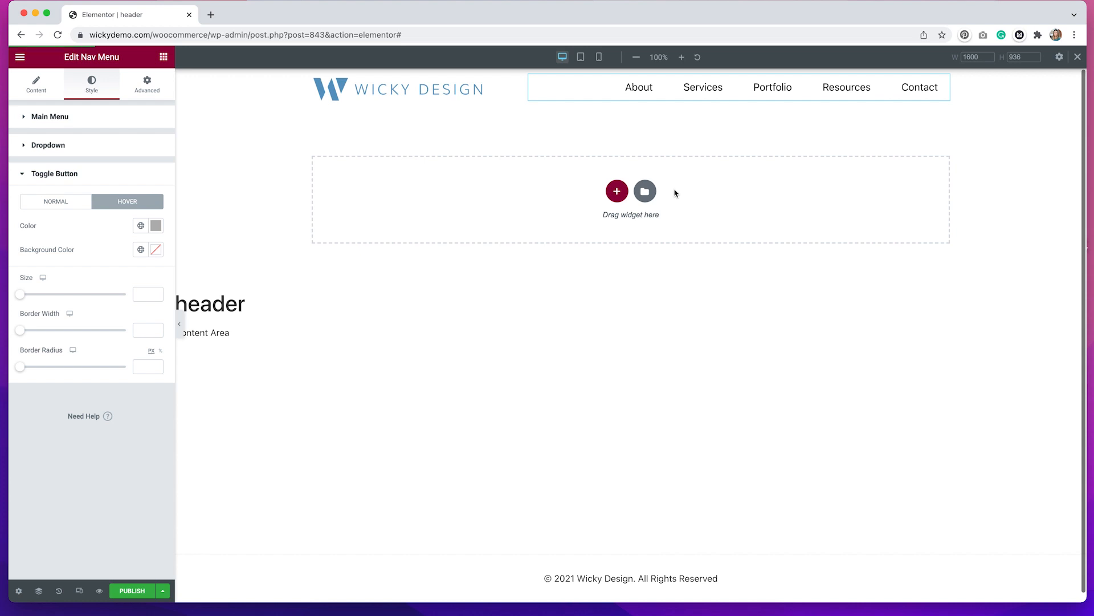
left_click(146, 91)
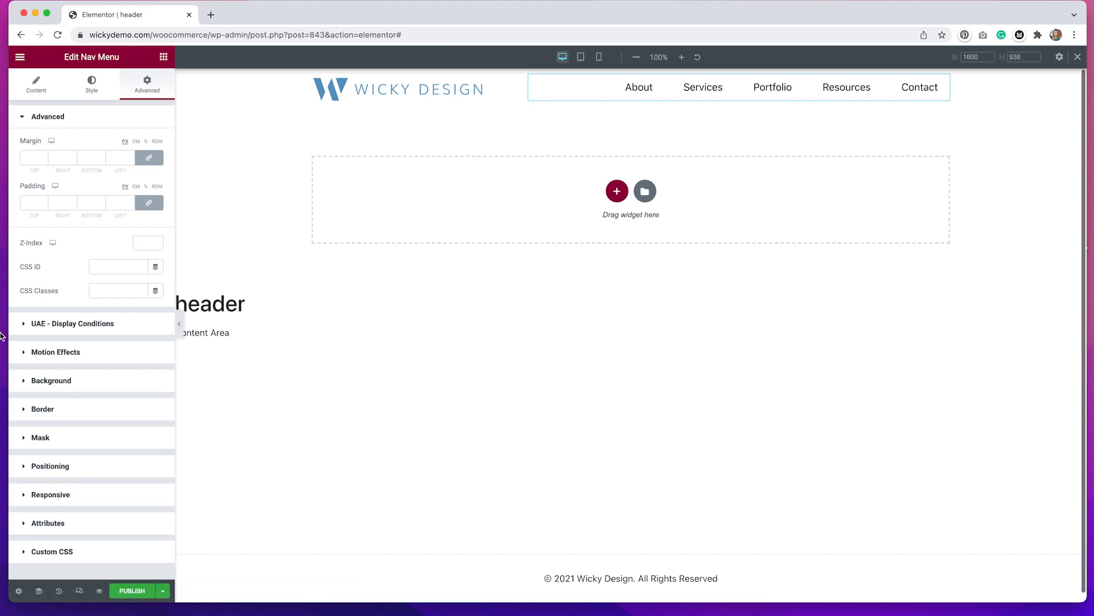
left_click(23, 353)
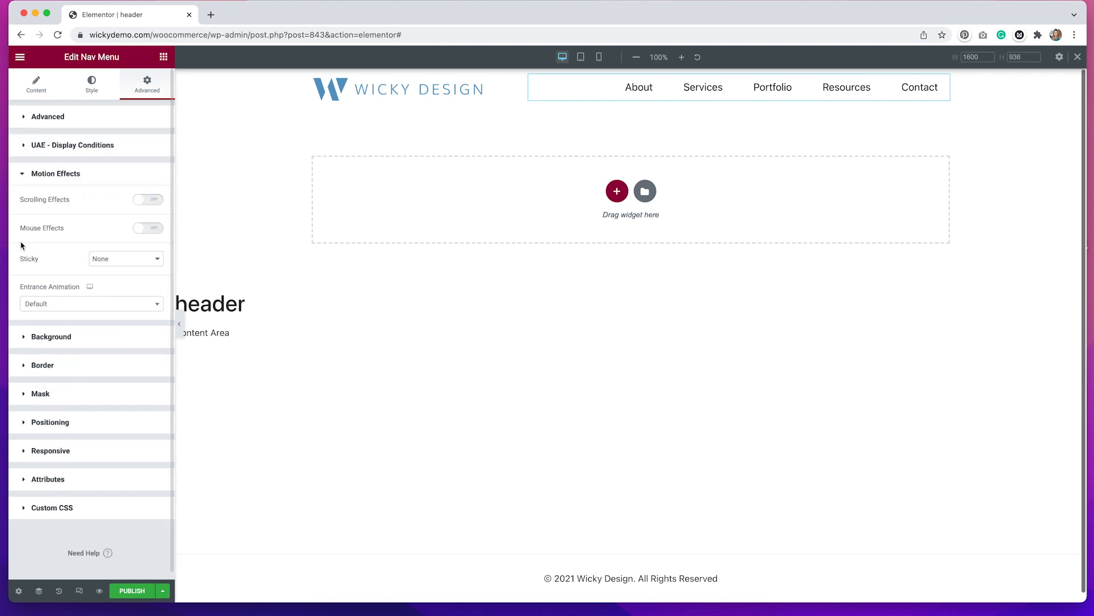
left_click(110, 261)
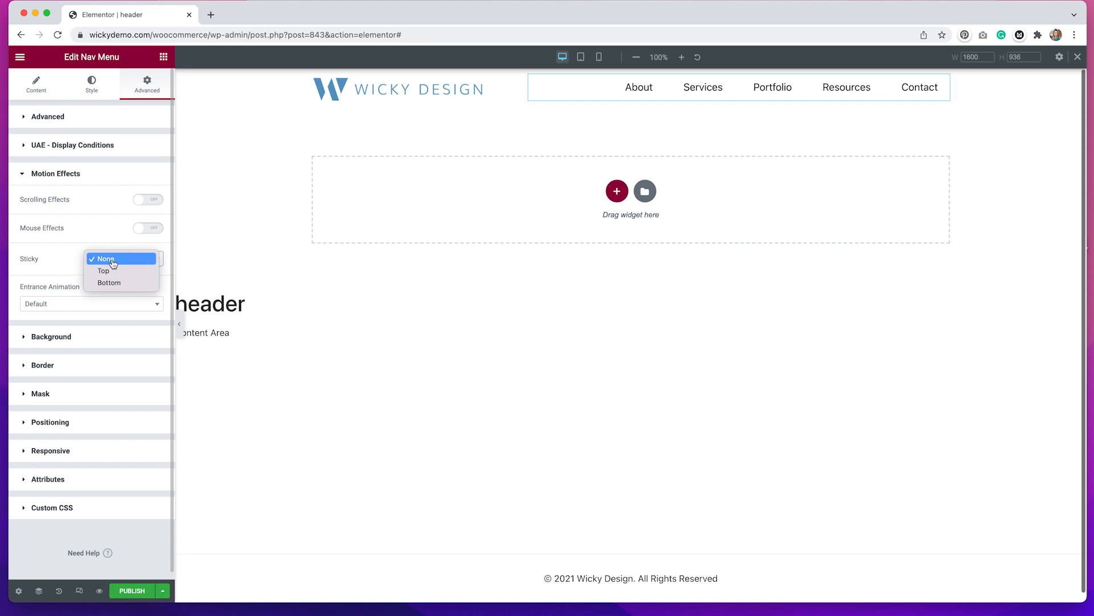
left_click(111, 272)
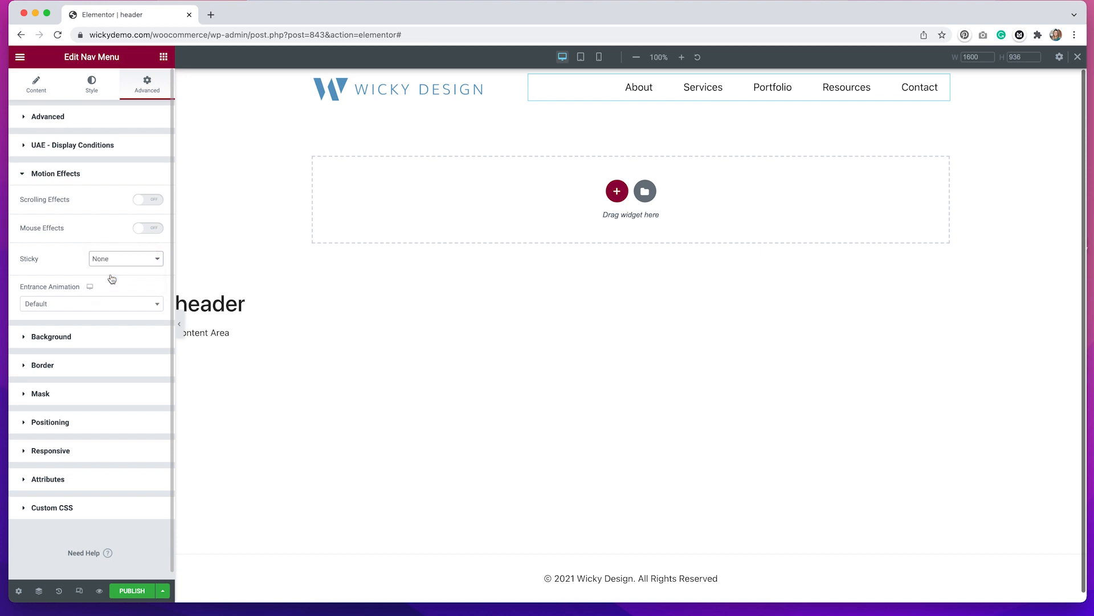
scroll(410, 326, "down", 1)
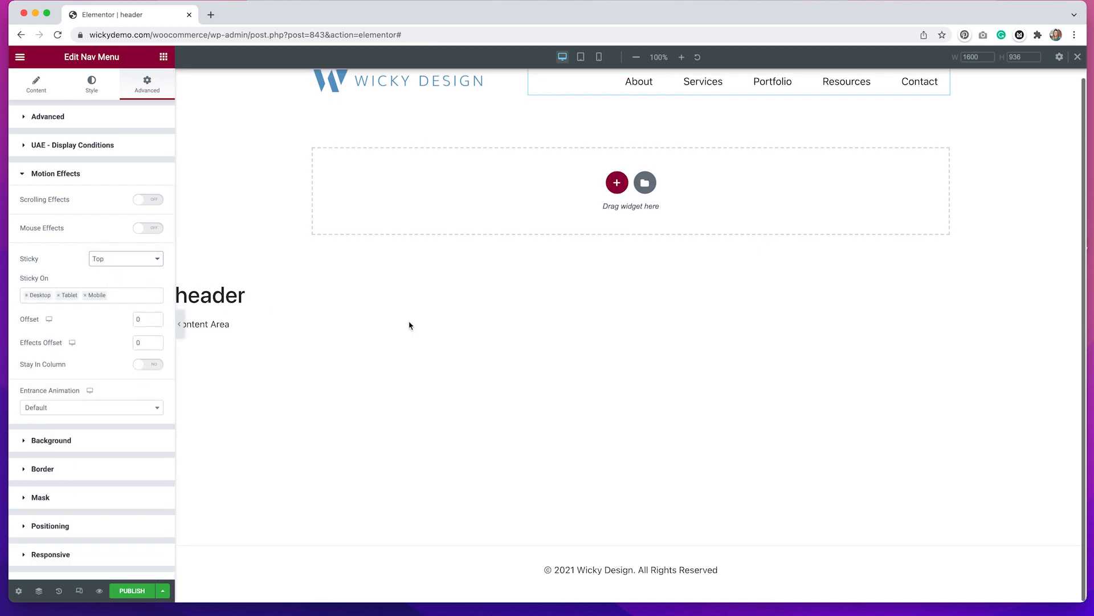
scroll(410, 325, "up", 1)
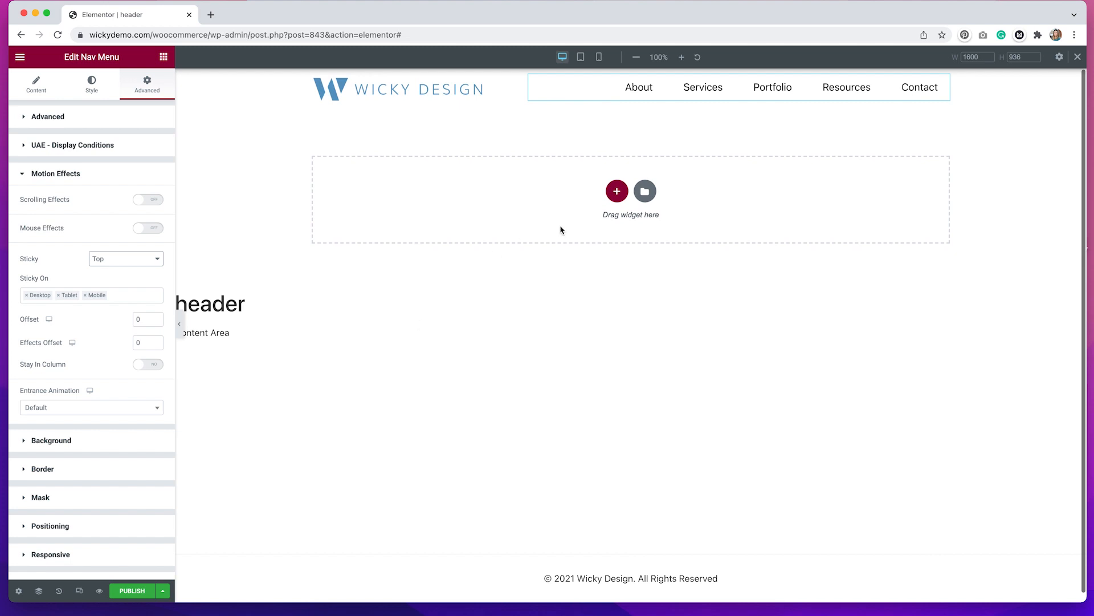
scroll(623, 233, "down", 1)
Add a single-column section below the header and place a Text Editor widget with the default placeholder text in it.
left_click(617, 191)
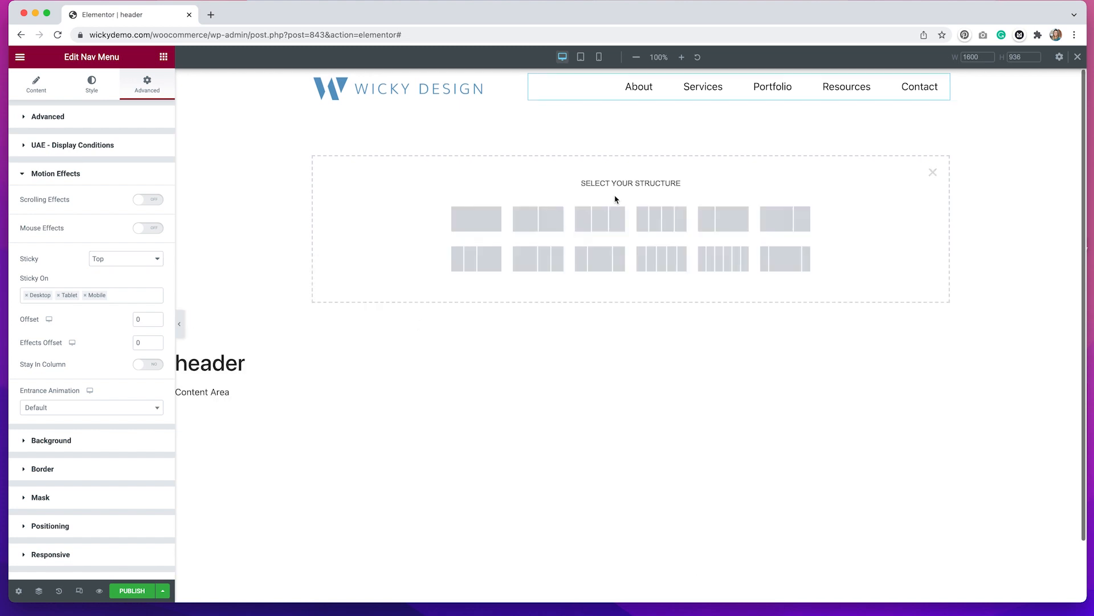
left_click(478, 230)
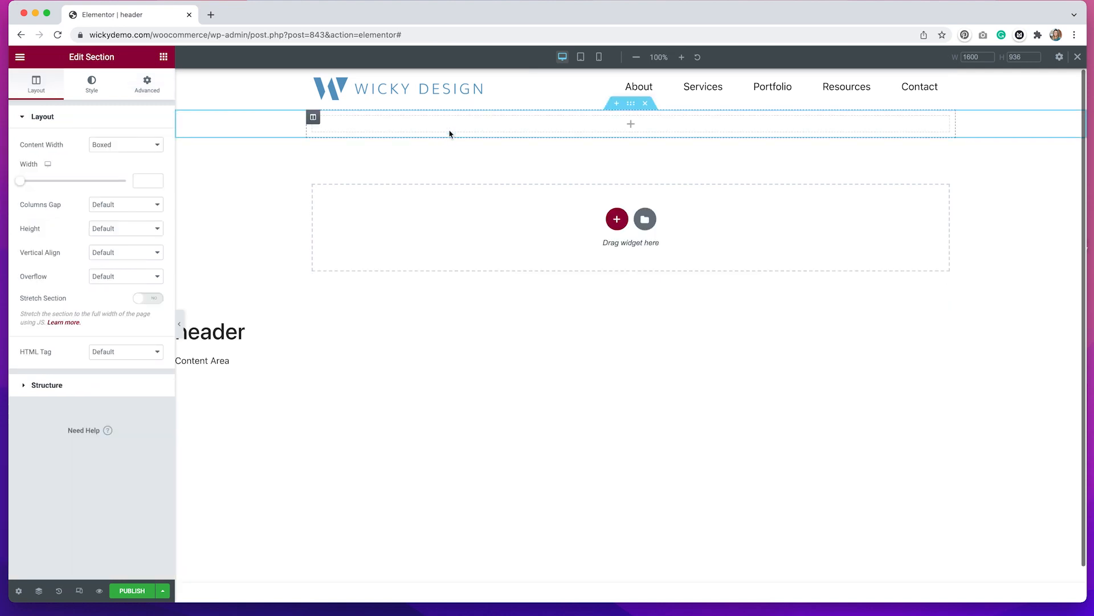
left_click_drag(135, 455, 583, 180)
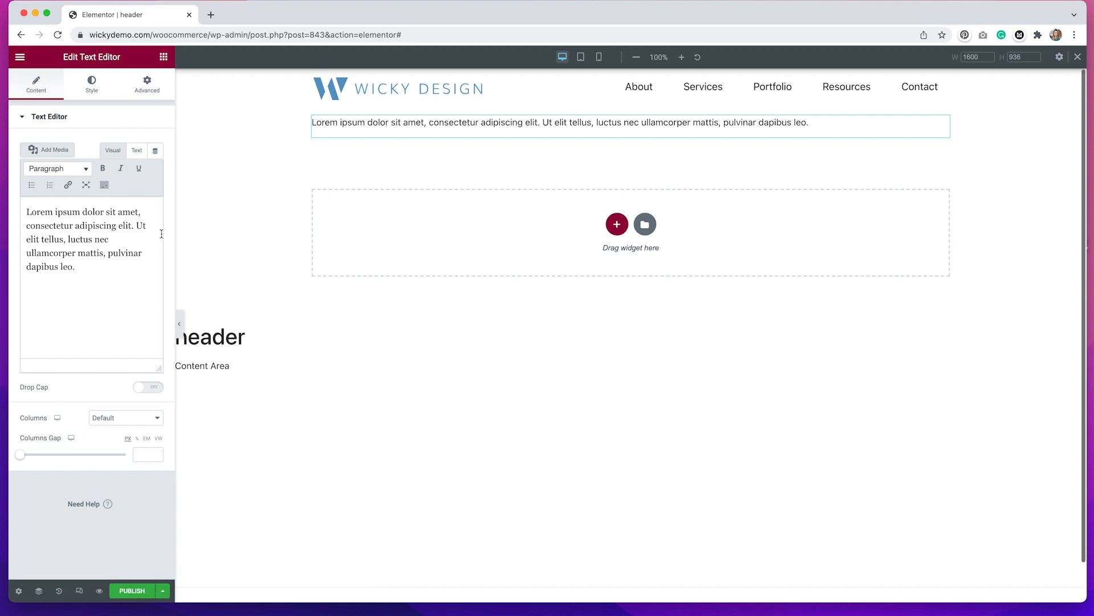
Test how the sticky nav menu behaves over the text section when scrolling the page down and up.
scroll(534, 229, "down", 1)
scroll(535, 229, "up", 1)
scroll(535, 229, "down", 1)
scroll(535, 230, "up", 1)
scroll(534, 229, "down", 1)
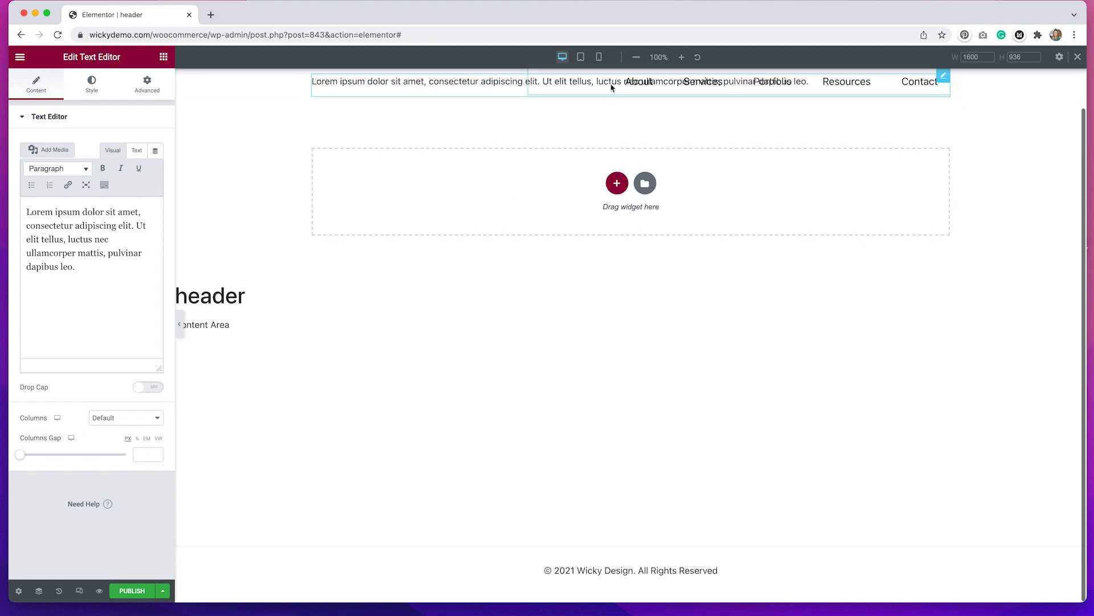
scroll(705, 169, "up", 1)
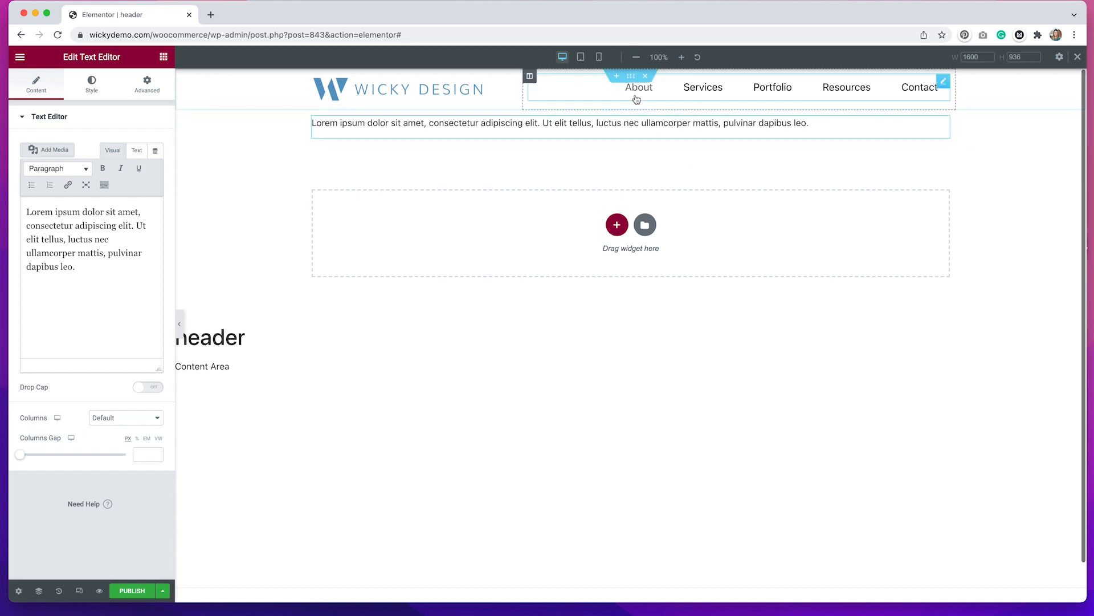
Open the header section's motion effects settings and delete the text section below it.
left_click(631, 77)
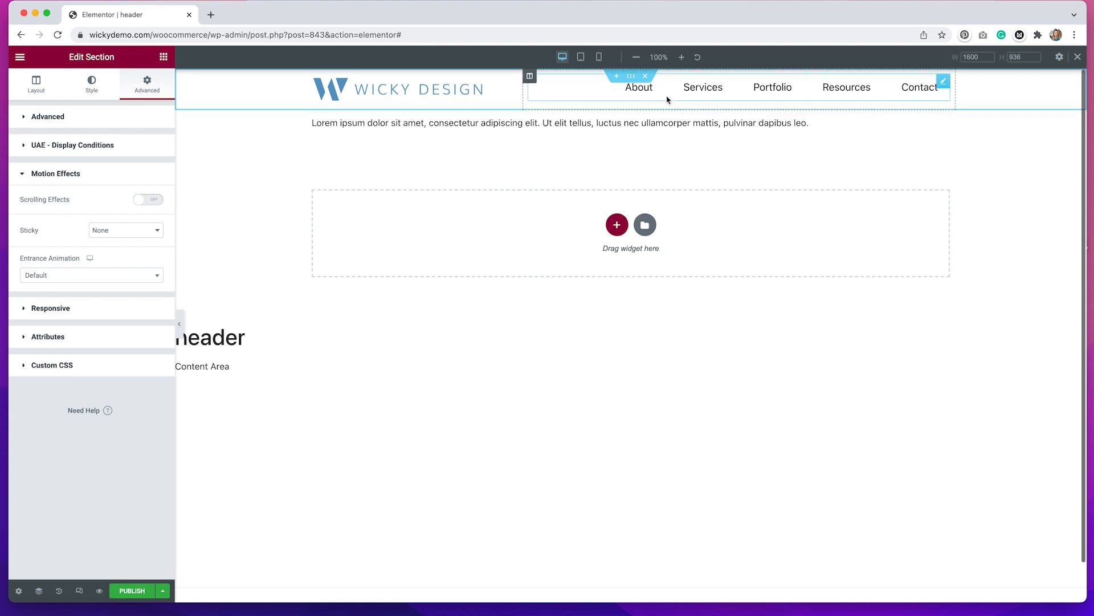
mouse_move(645, 123)
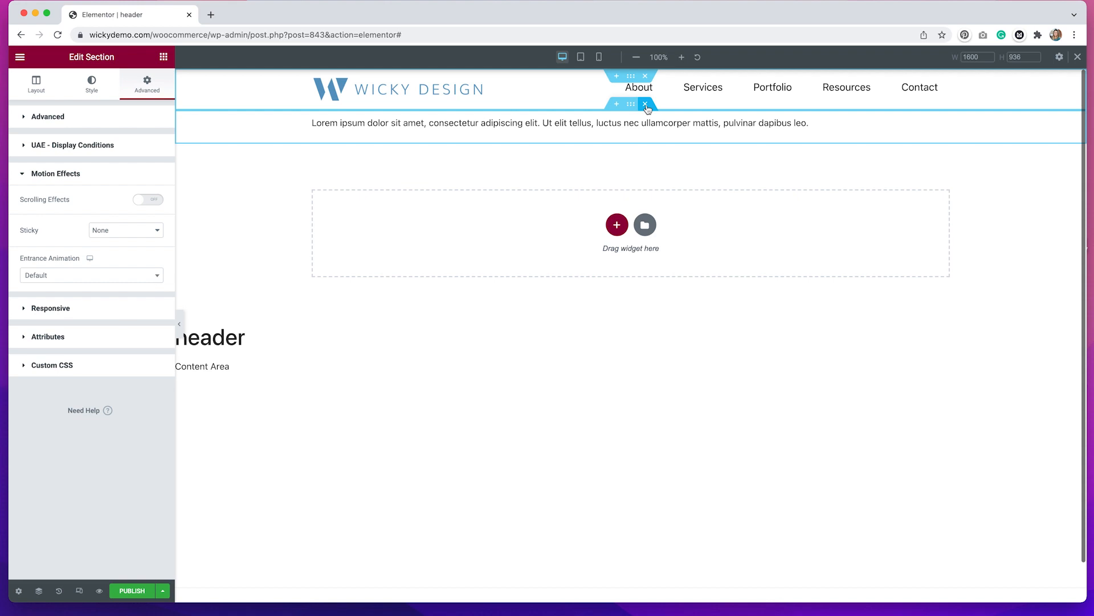
left_click(646, 104)
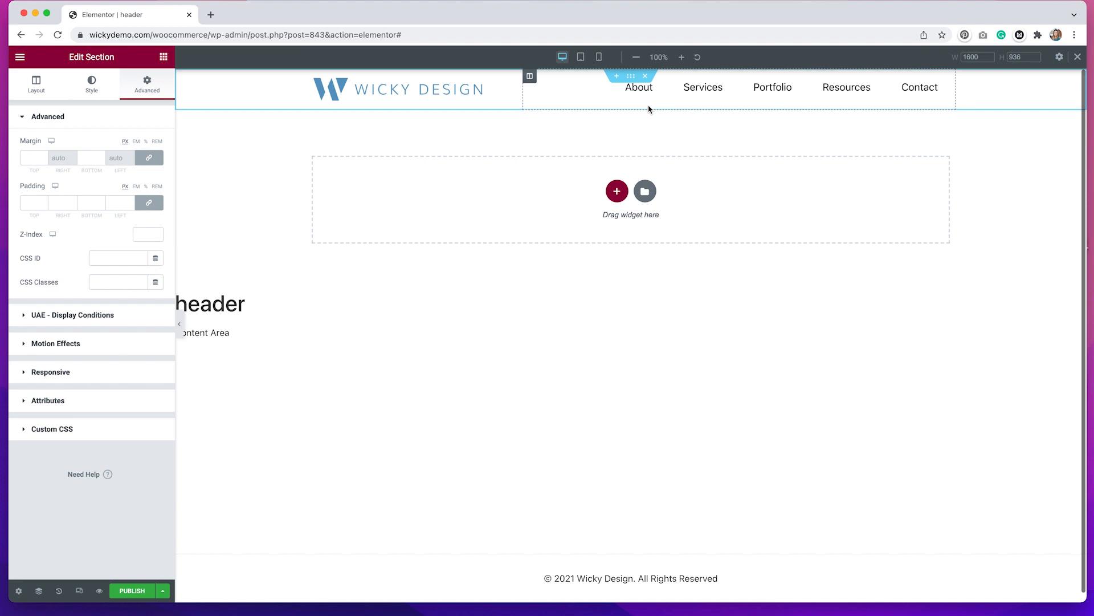
Set the site logo's hover animation to Push.
left_click(429, 99)
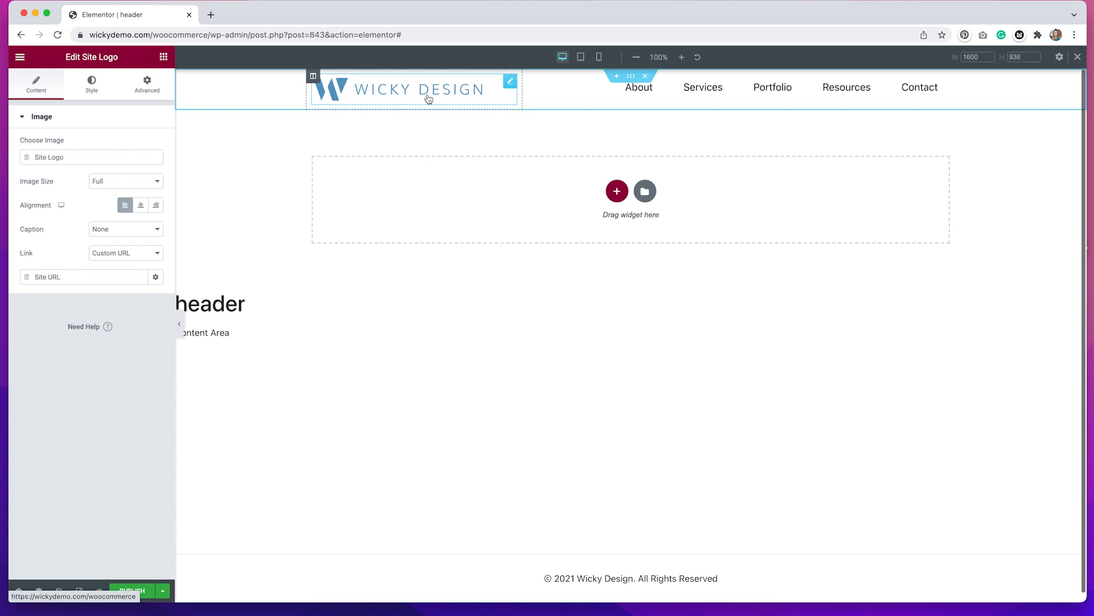
left_click(93, 96)
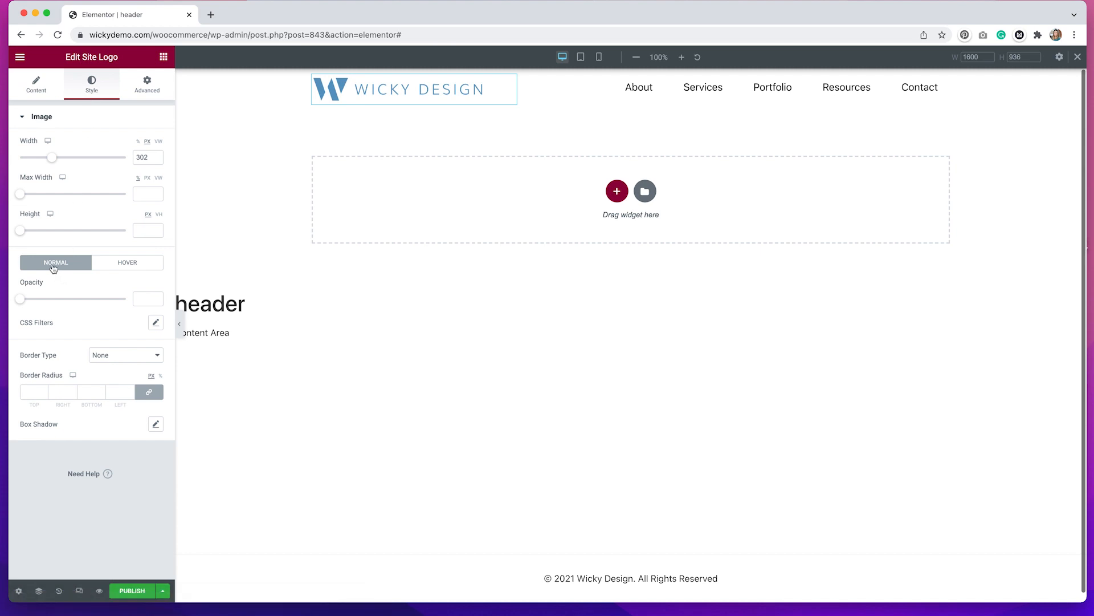
left_click(117, 266)
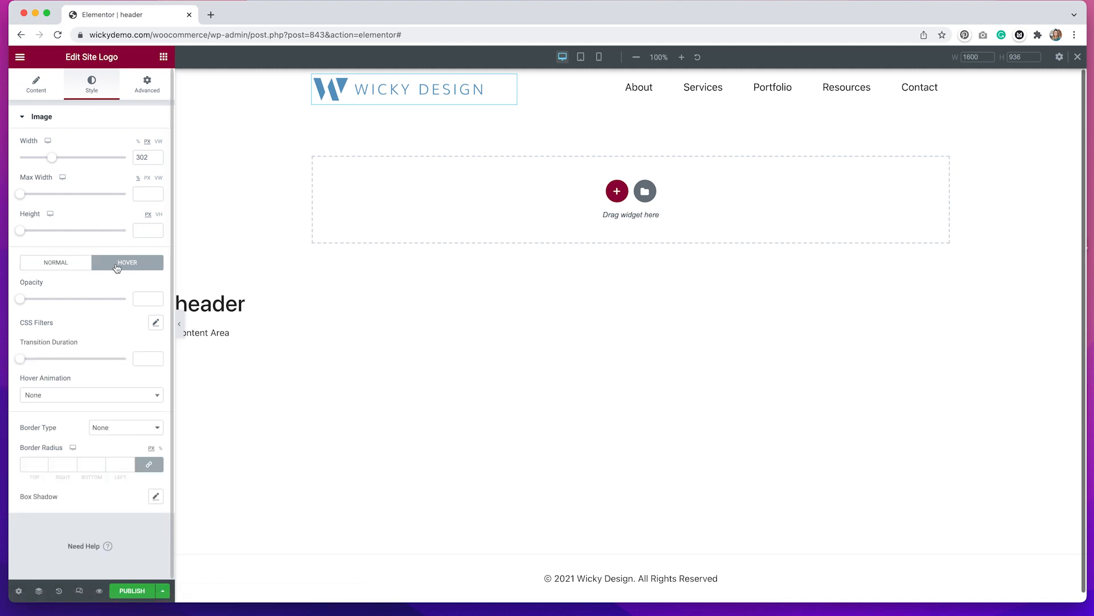
left_click(51, 397)
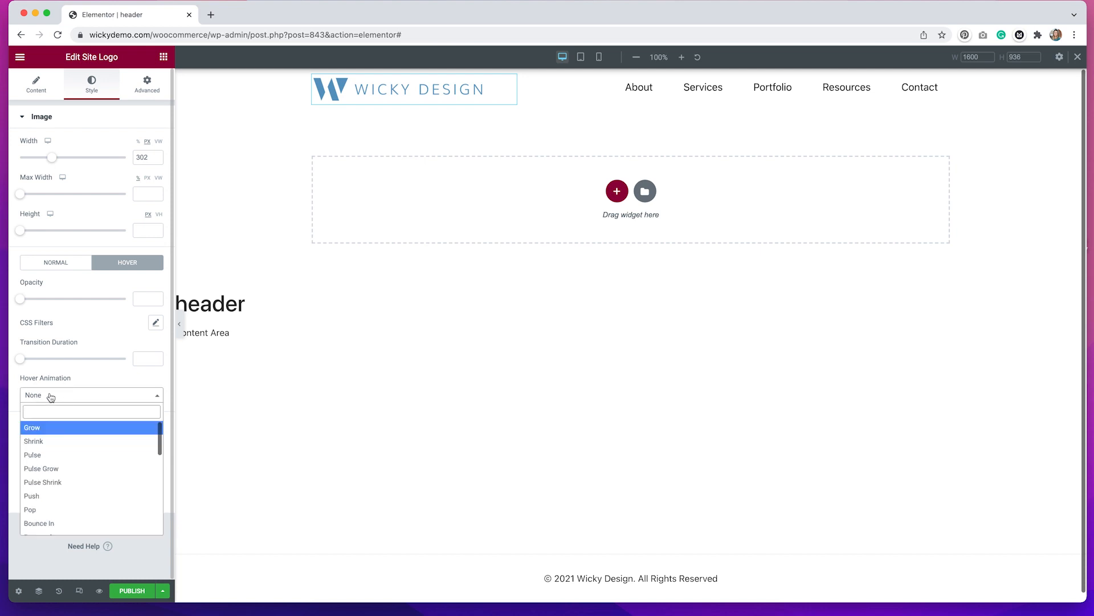
left_click(59, 496)
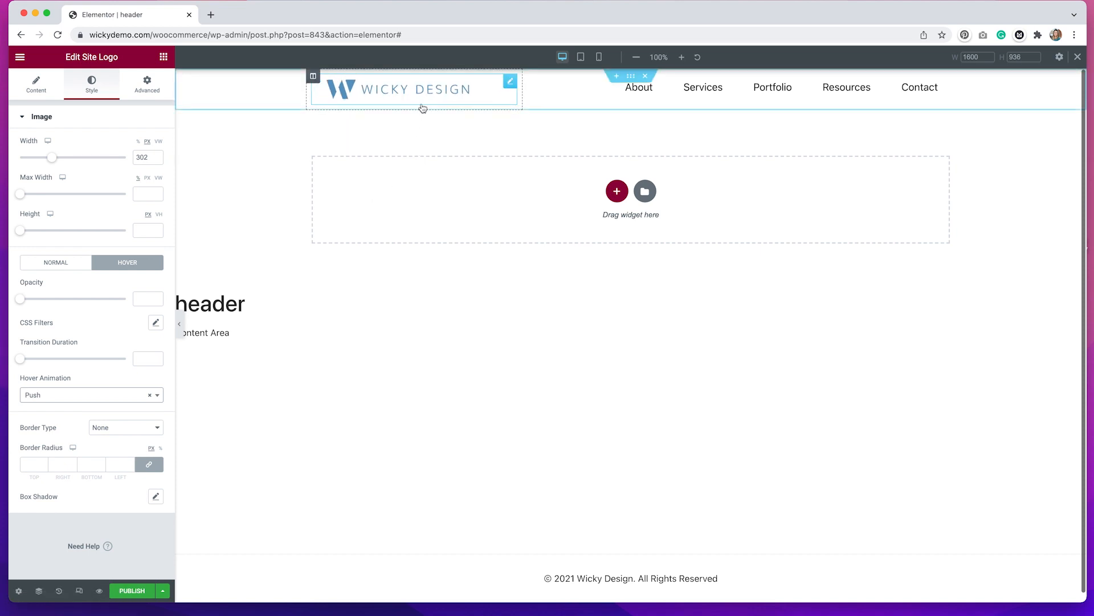
Look through the other hover animations available for the site logo, leaving Push selected.
left_click(98, 396)
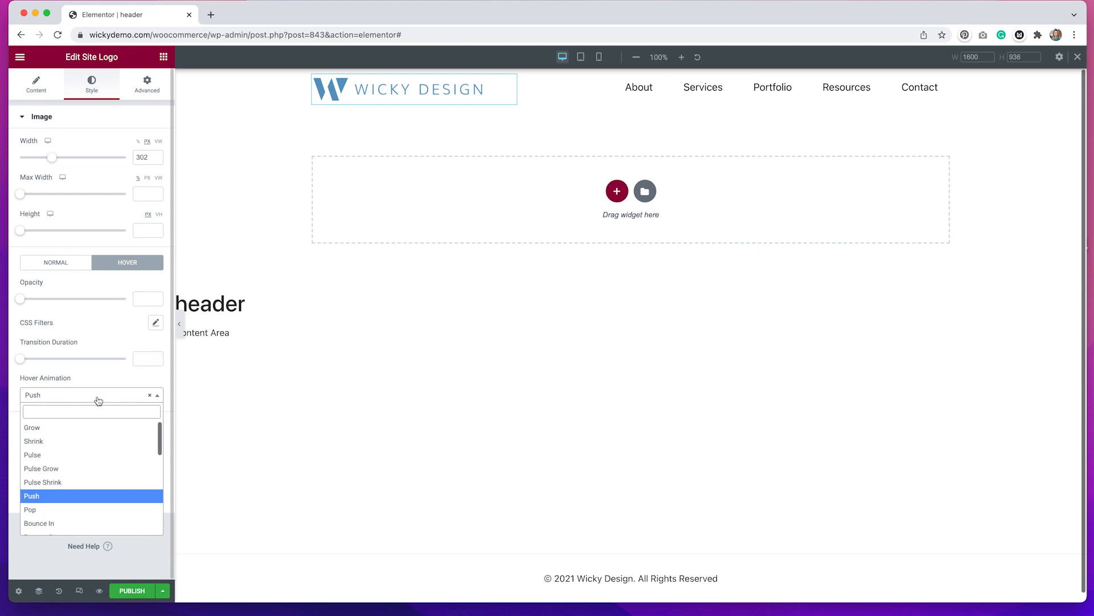
scroll(97, 471, "down", 5)
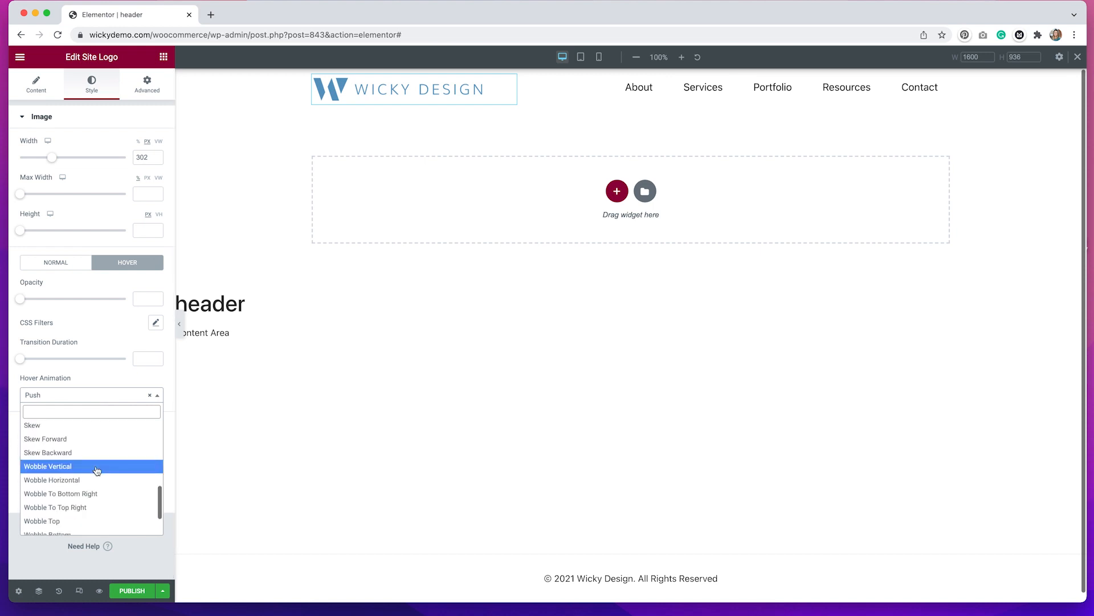
scroll(97, 470, "up", 5)
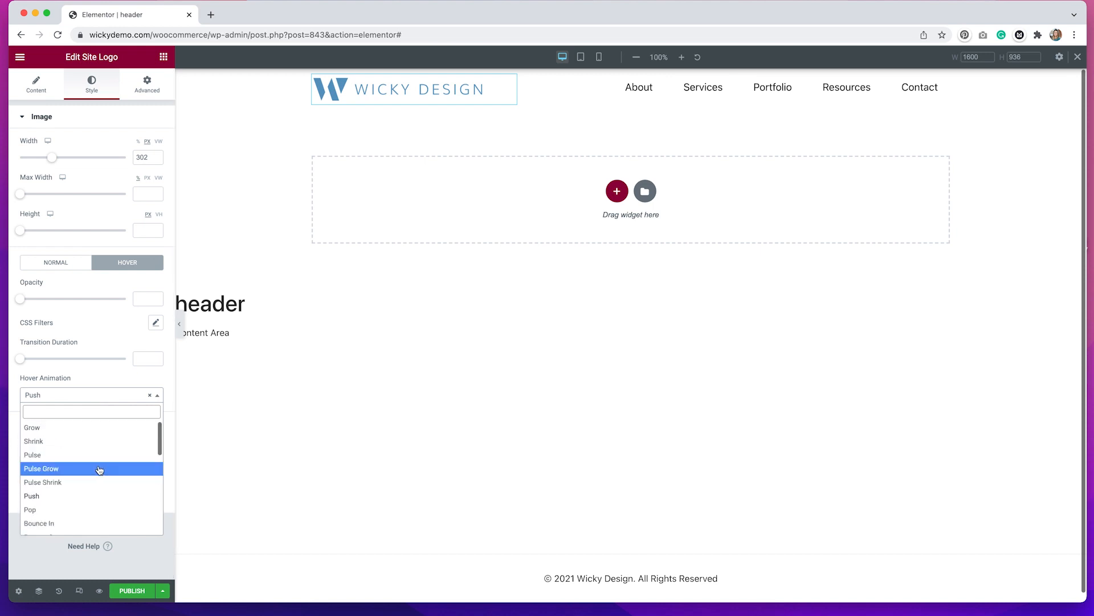
left_click(96, 372)
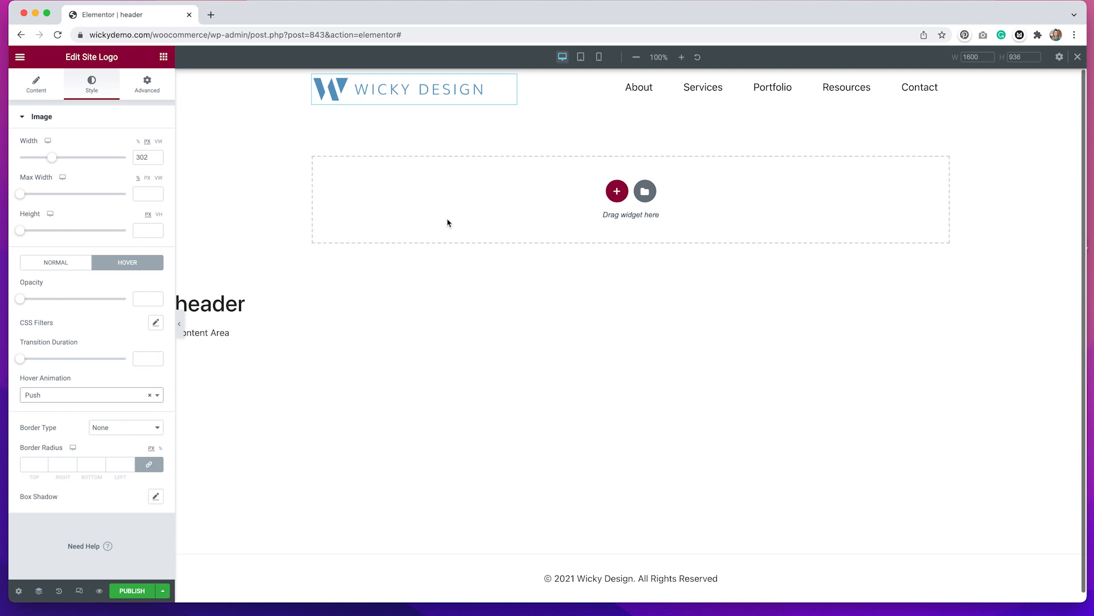
Publish the header template with an Include Entire Site display condition and view it on the live site.
left_click(138, 593)
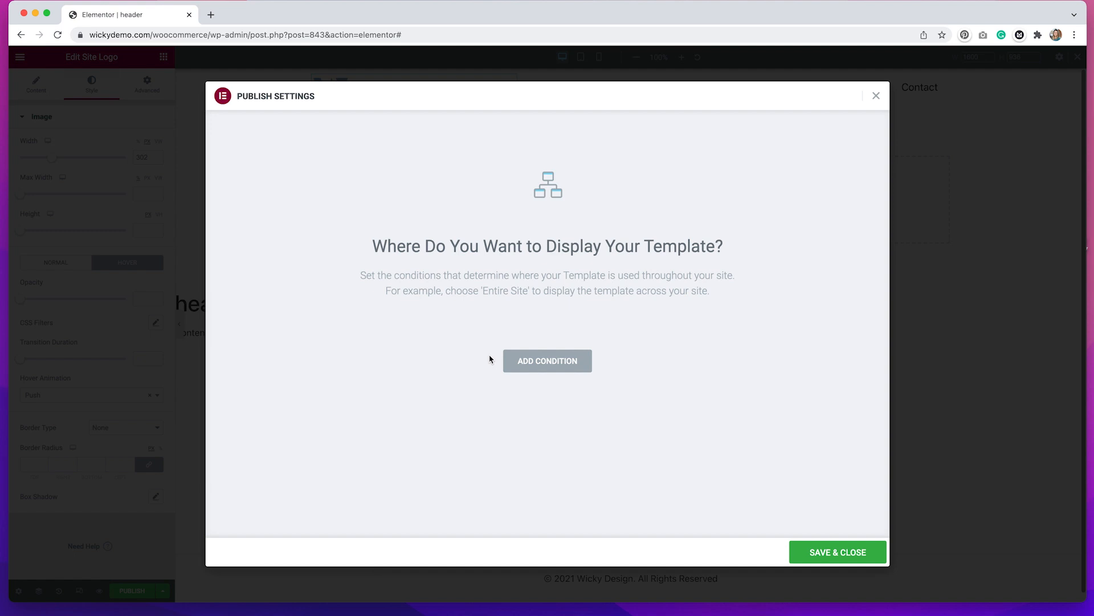
left_click(551, 369)
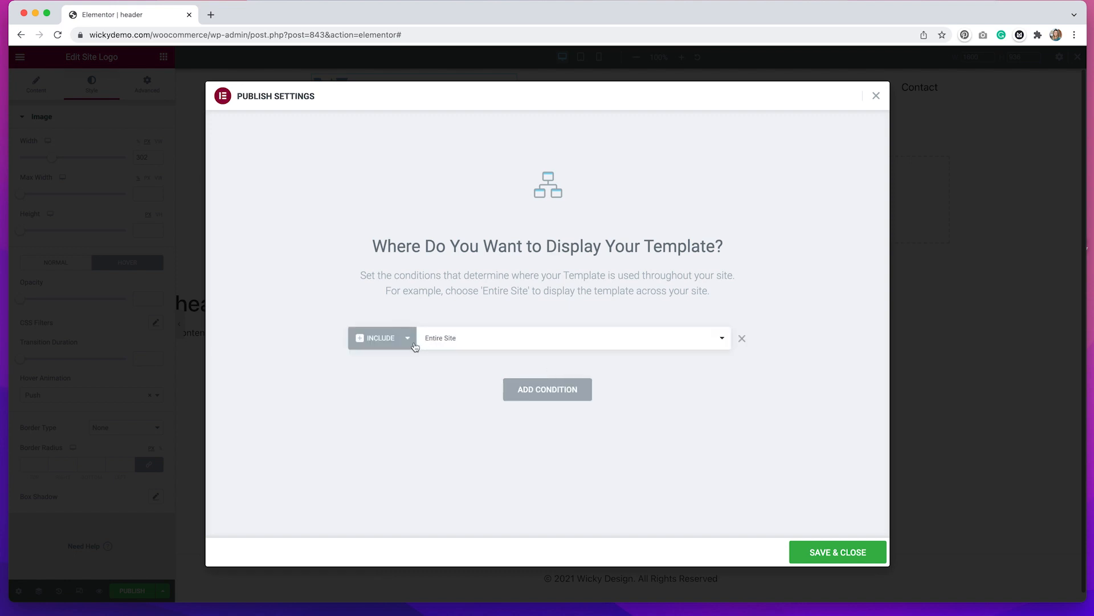
left_click(530, 350)
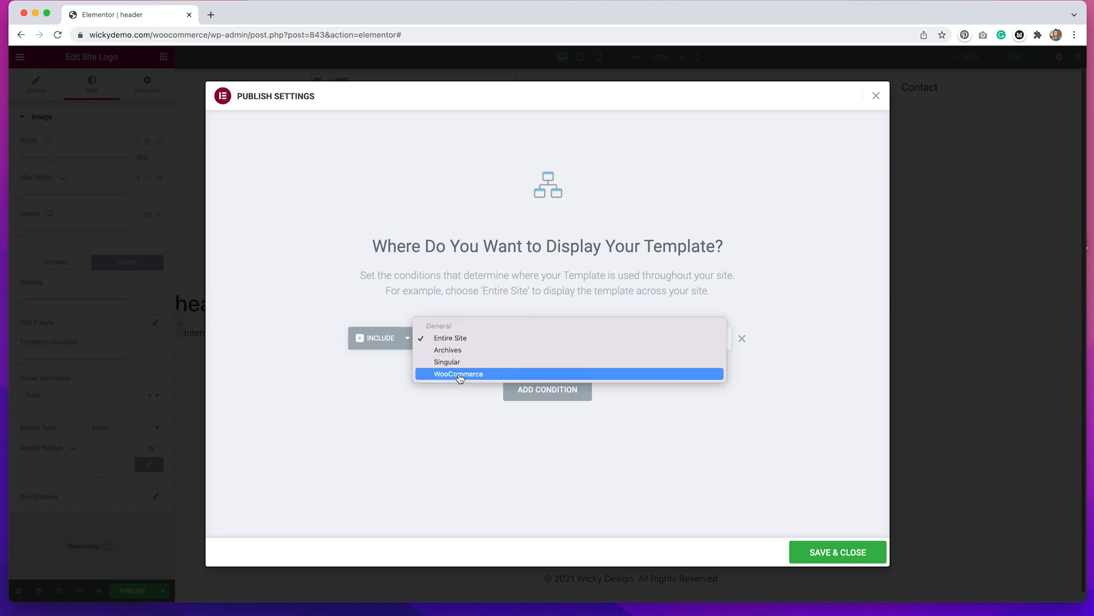
left_click(343, 309)
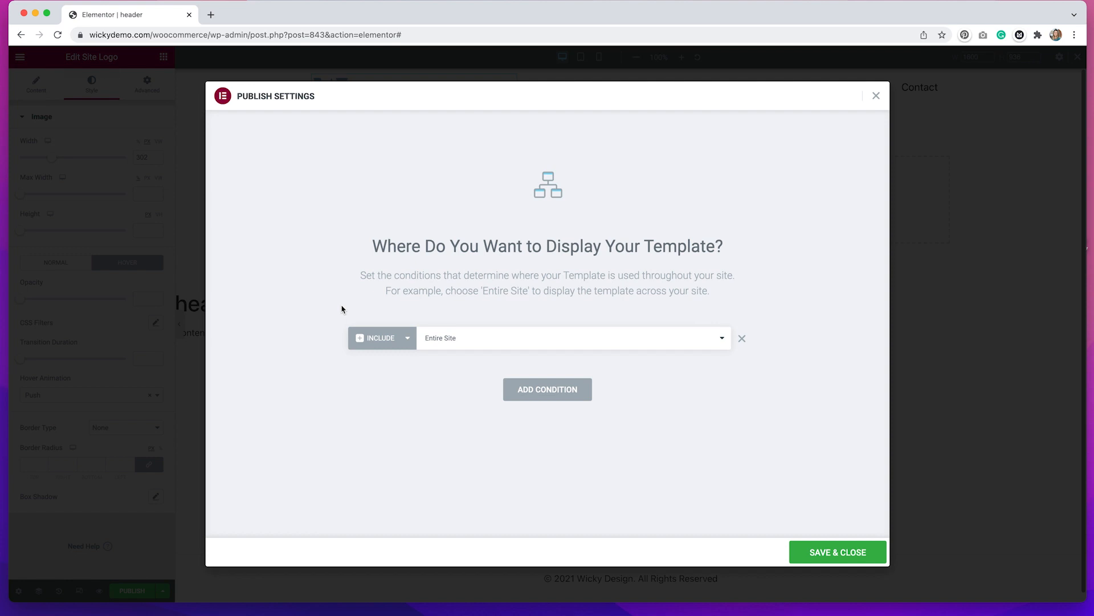
left_click(378, 343)
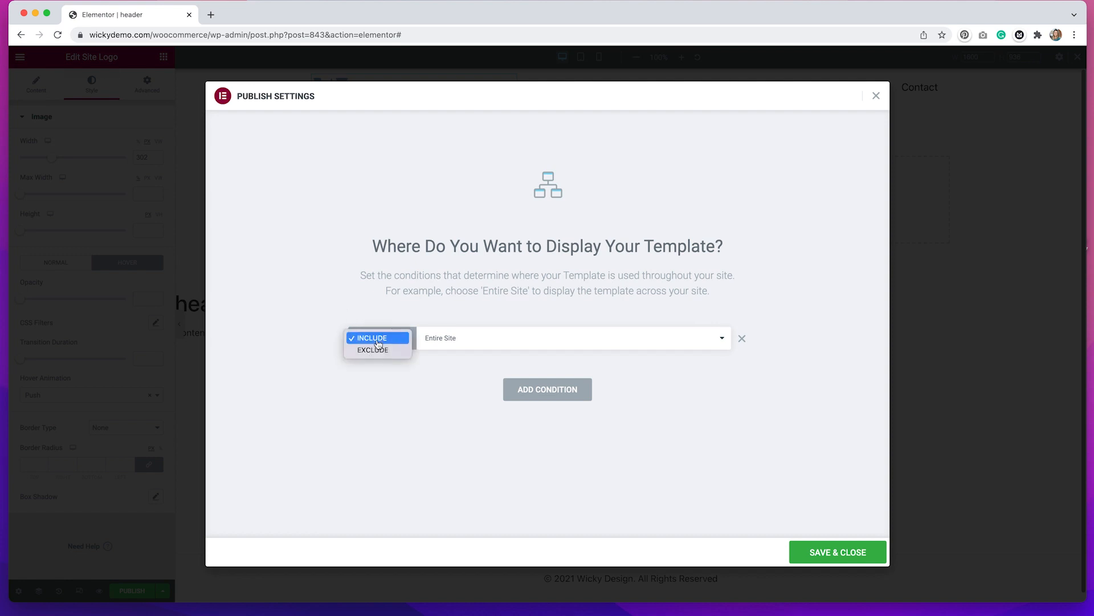
left_click(339, 308)
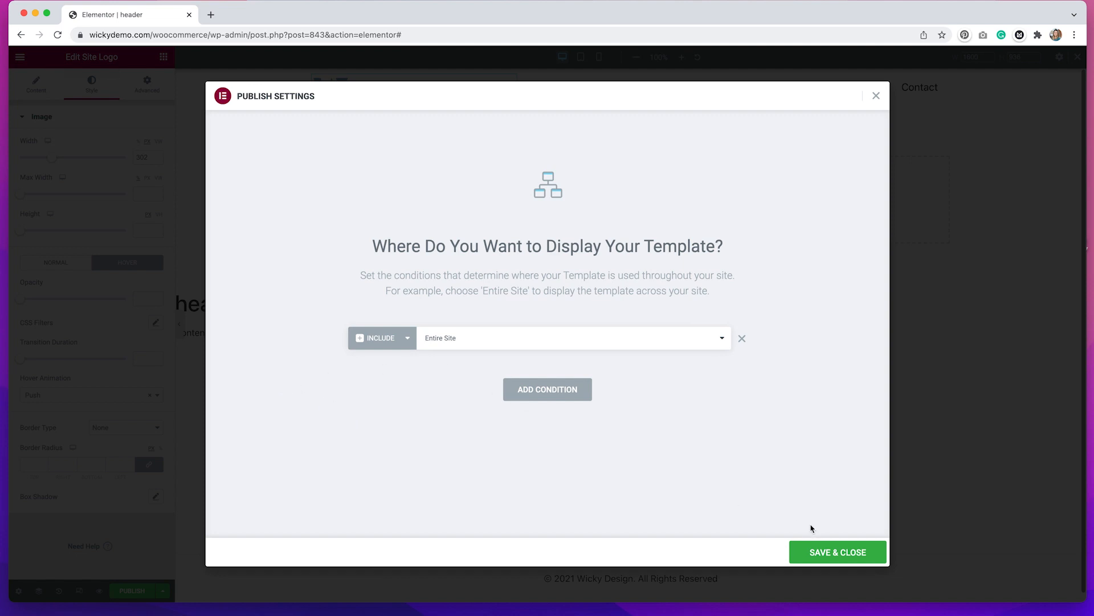
left_click(836, 563)
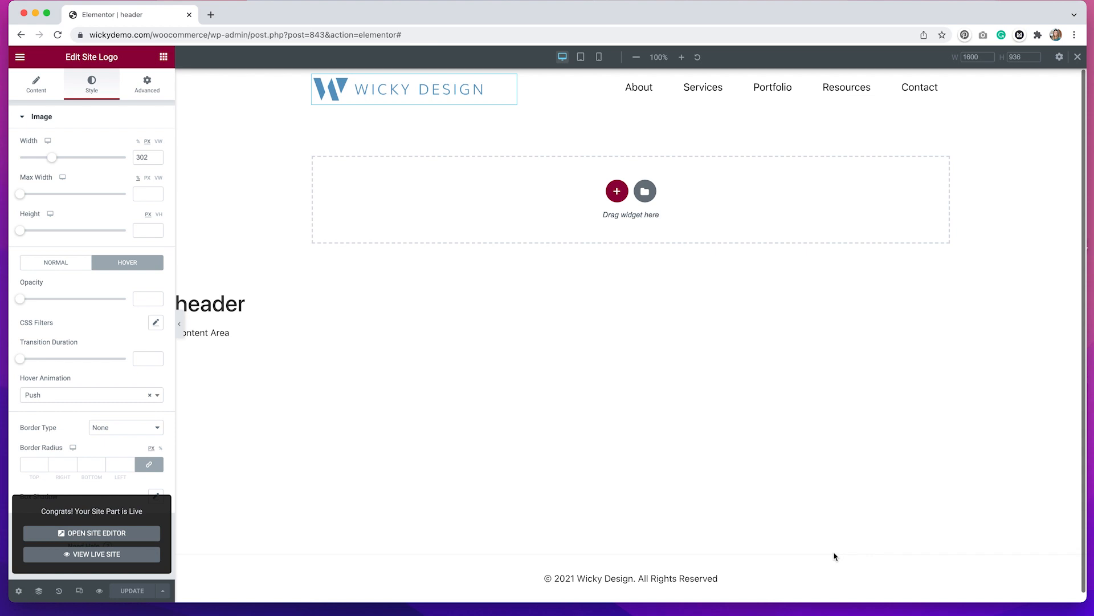
left_click(88, 559)
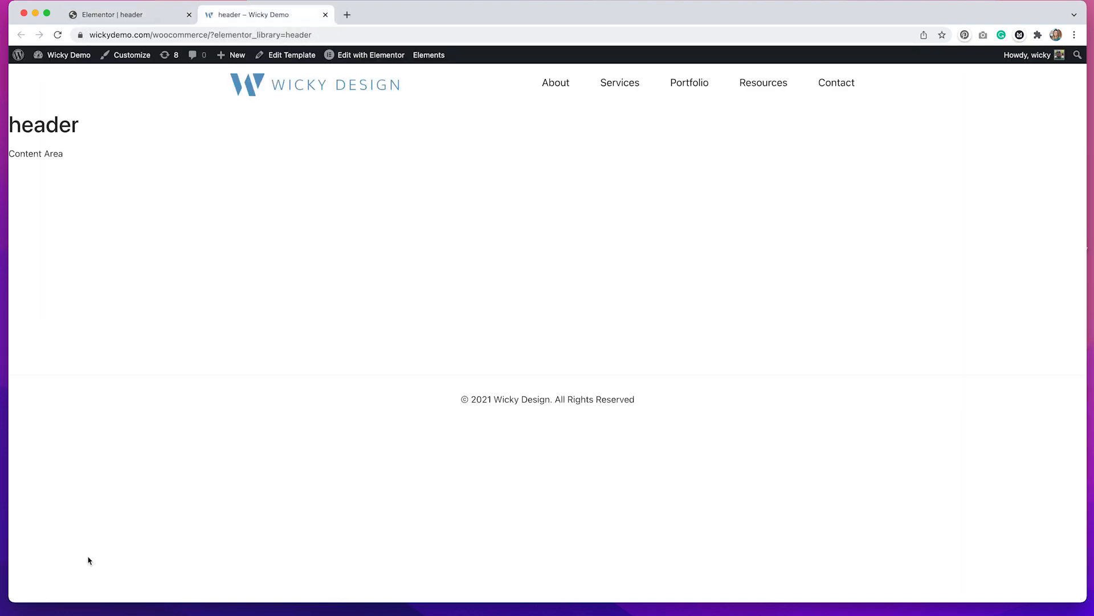